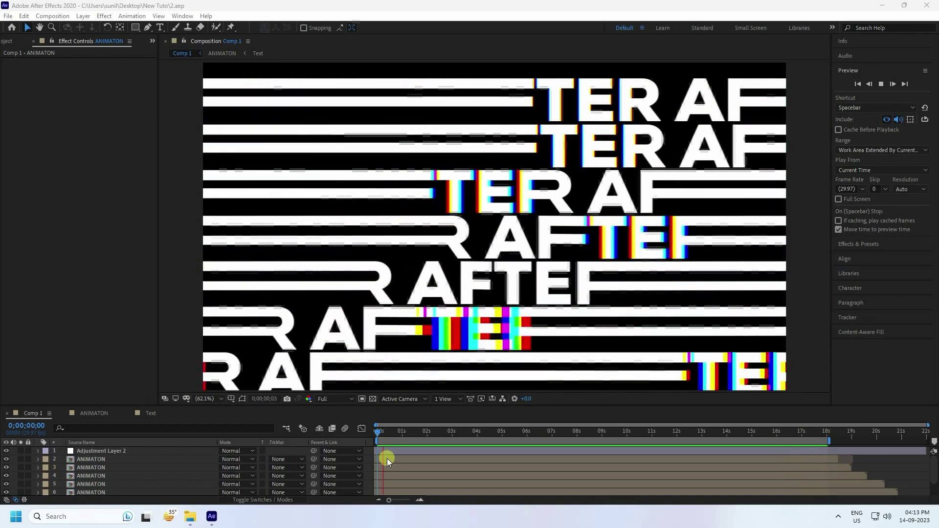
Stop the preview of the finished animation and start a new empty project.
{"action": "left_click", "coordinate": [394, 433]}
{"action": "left_click", "coordinate": [8, 16]}
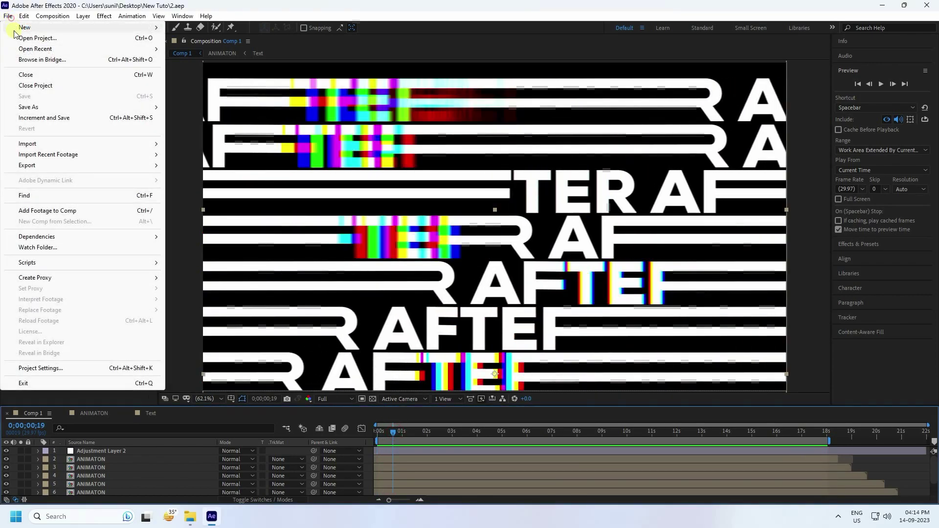
{"action": "mouse_move", "coordinate": [98, 27]}
{"action": "left_click", "coordinate": [213, 28]}
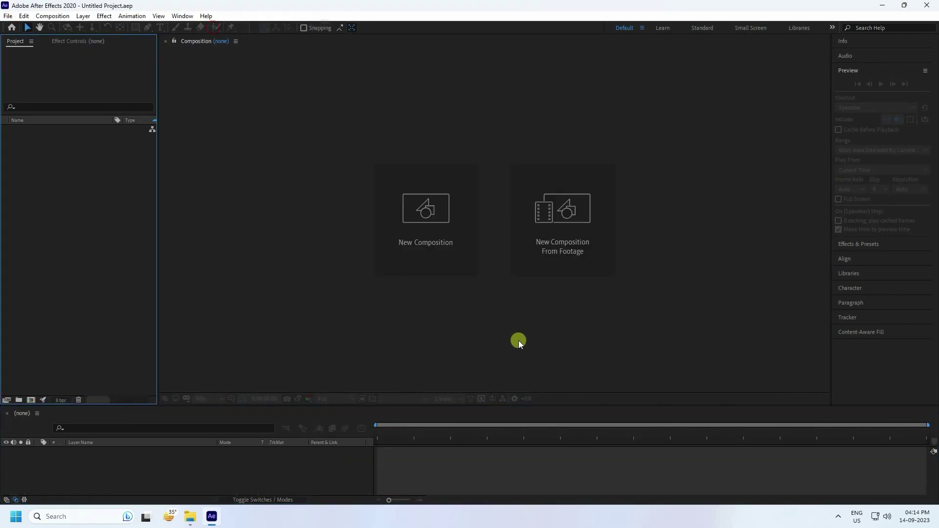
Create a new composition named Comp 1 with the HDTV 1080 29.97 preset and a duration of 22 seconds.
{"action": "left_click", "coordinate": [427, 239]}
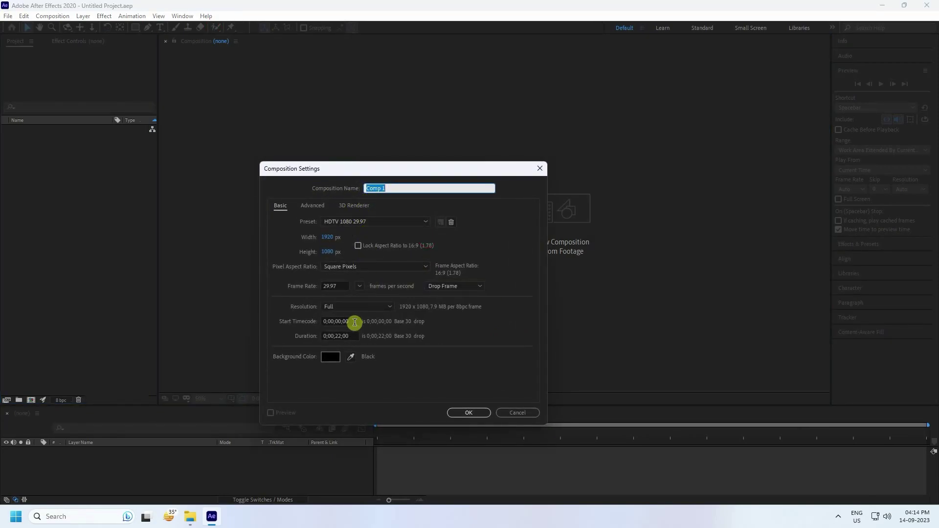
{"action": "left_click", "coordinate": [333, 223]}
{"action": "left_click", "coordinate": [362, 410]}
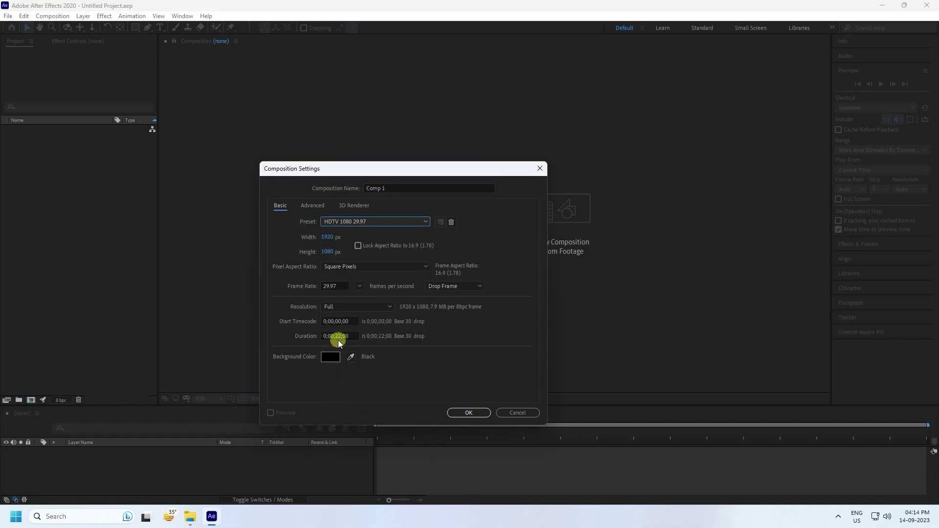
{"action": "left_click", "coordinate": [465, 413]}
Add a text layer to the composition containing the word "after".
{"action": "left_click_drag", "start_coordinate": [392, 407], "coordinate": [371, 377]}
{"action": "right_click", "coordinate": [207, 440]}
{"action": "mouse_move", "coordinate": [232, 332]}
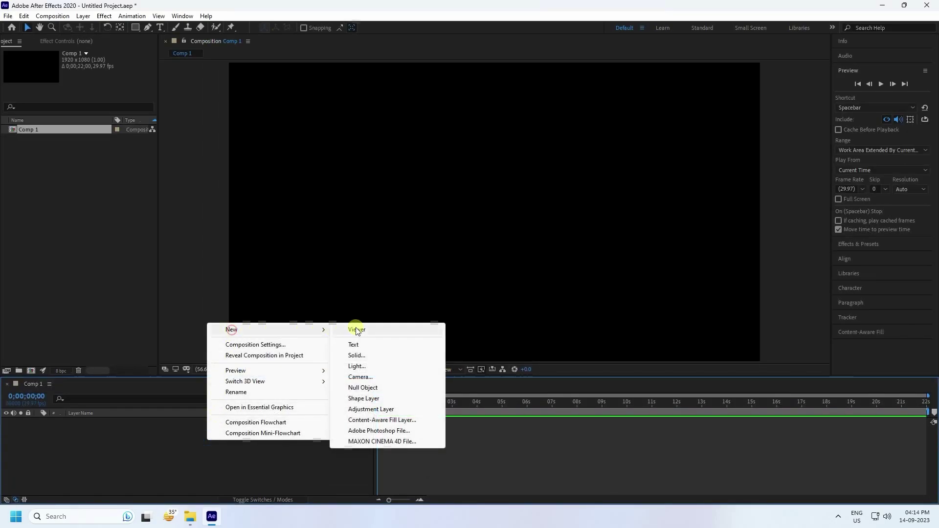
{"action": "left_click", "coordinate": [362, 347]}
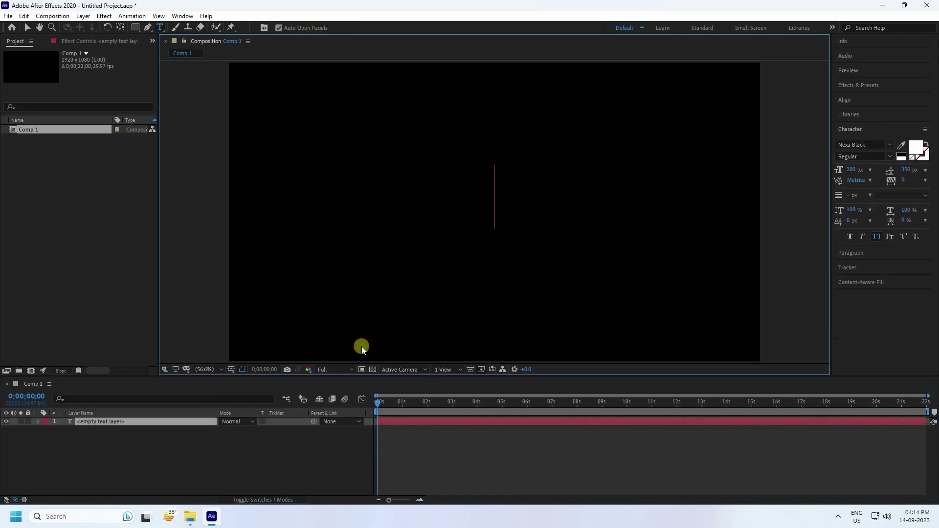
{"action": "type", "text": "after"}
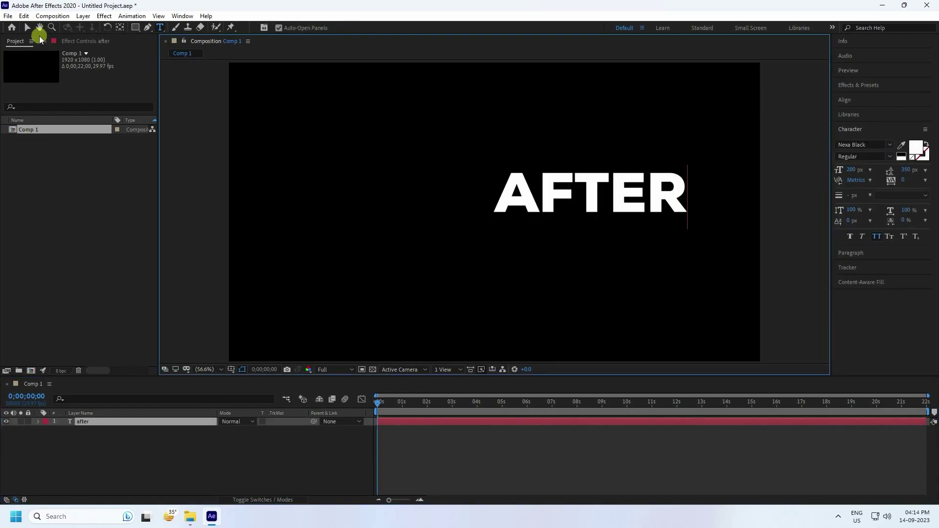
{"action": "left_click", "coordinate": [27, 26]}
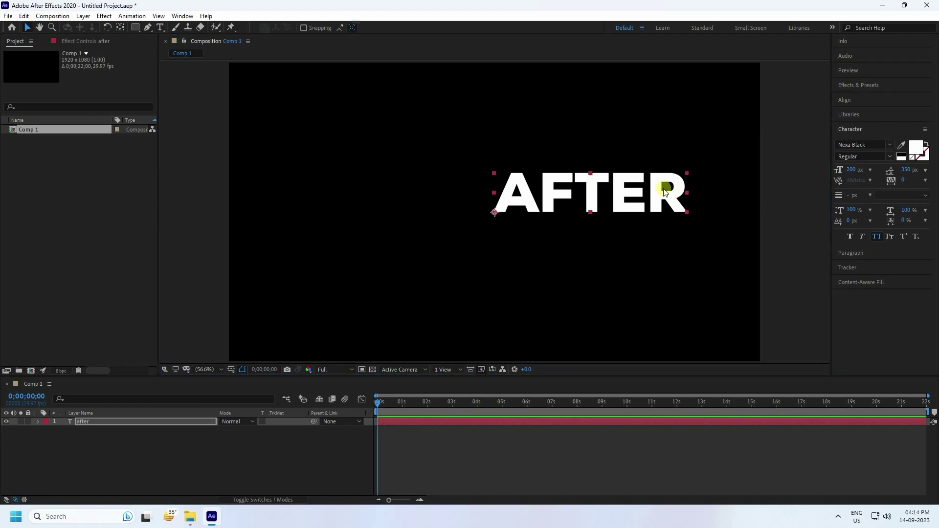
Center the text layer's anchor point and align the layer horizontally and vertically to the center of the composition.
{"action": "key", "text": "ctrl+alt+Home"}
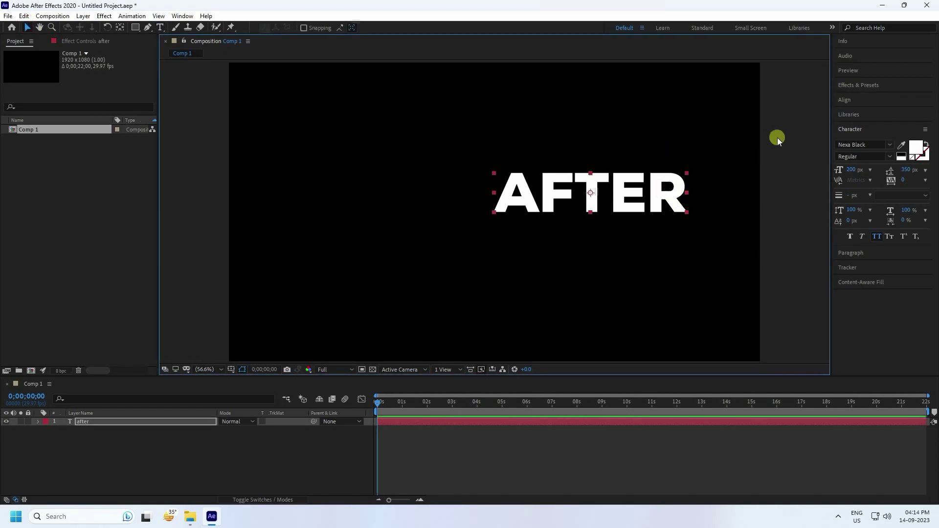
{"action": "left_click", "coordinate": [845, 99]}
{"action": "left_click", "coordinate": [858, 125]}
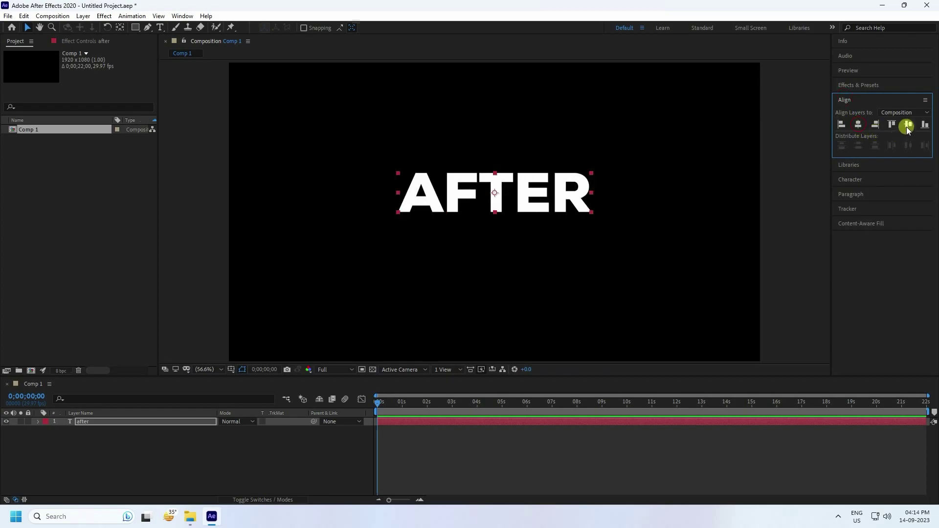
{"action": "left_click", "coordinate": [908, 124]}
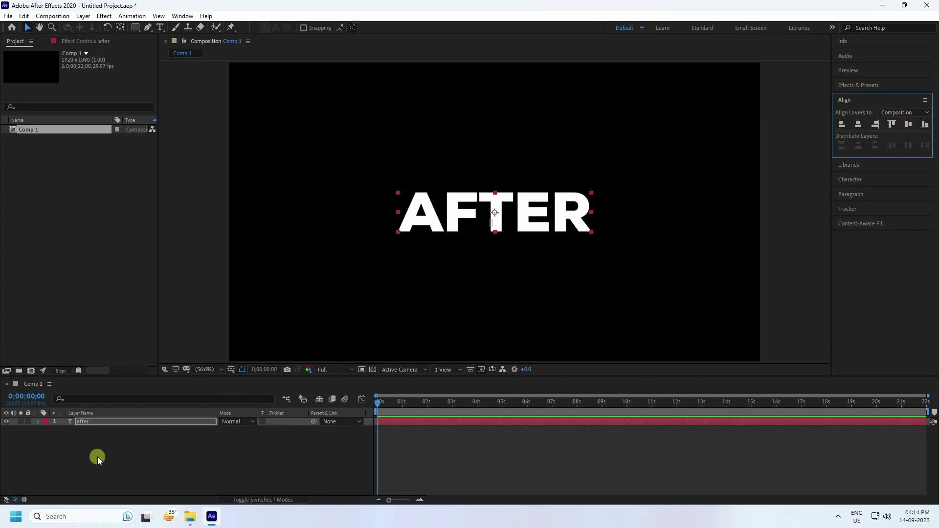
Create a shape layer from the "after" text layer's letter outlines.
{"action": "right_click", "coordinate": [93, 422]}
{"action": "mouse_move", "coordinate": [122, 342]}
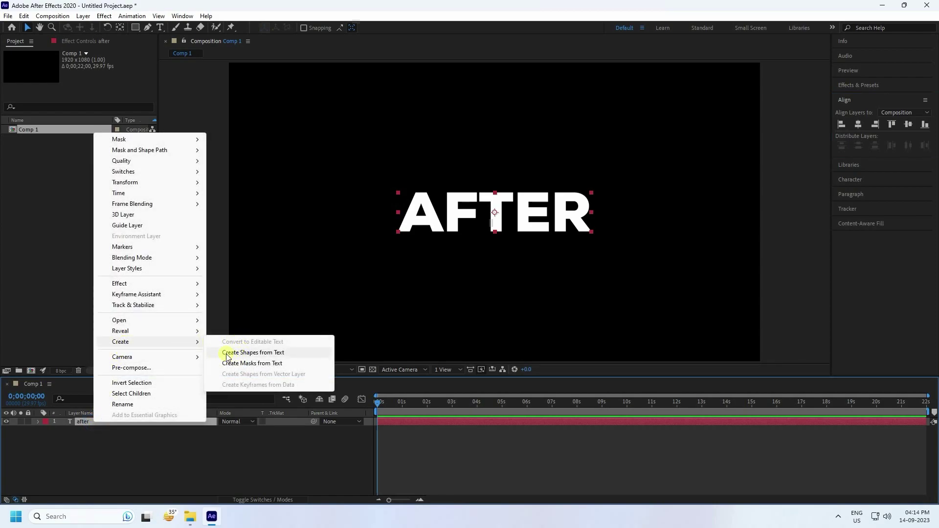
{"action": "left_click", "coordinate": [269, 353]}
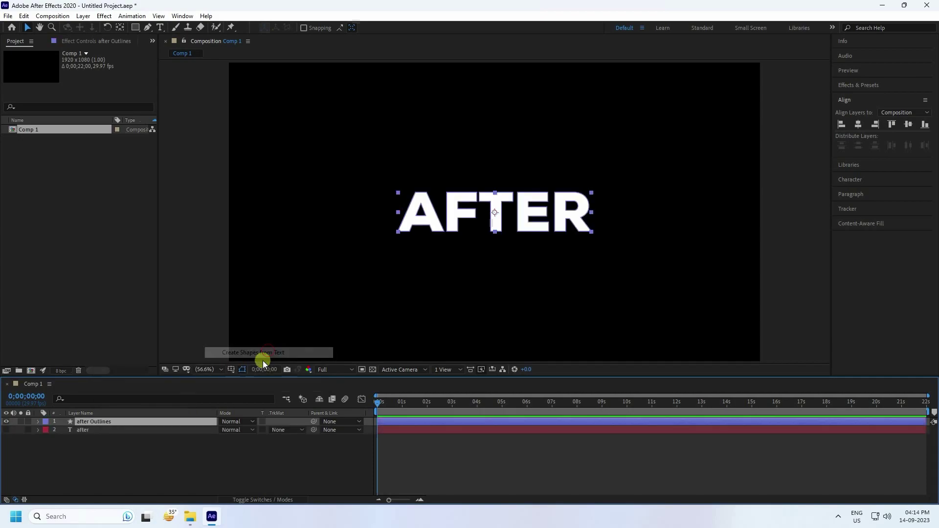
Filter the outline layer's properties by "path" and enlarge the timeline so the letters' paths can be reached.
{"action": "left_click", "coordinate": [101, 398]}
{"action": "type", "text": "path"}
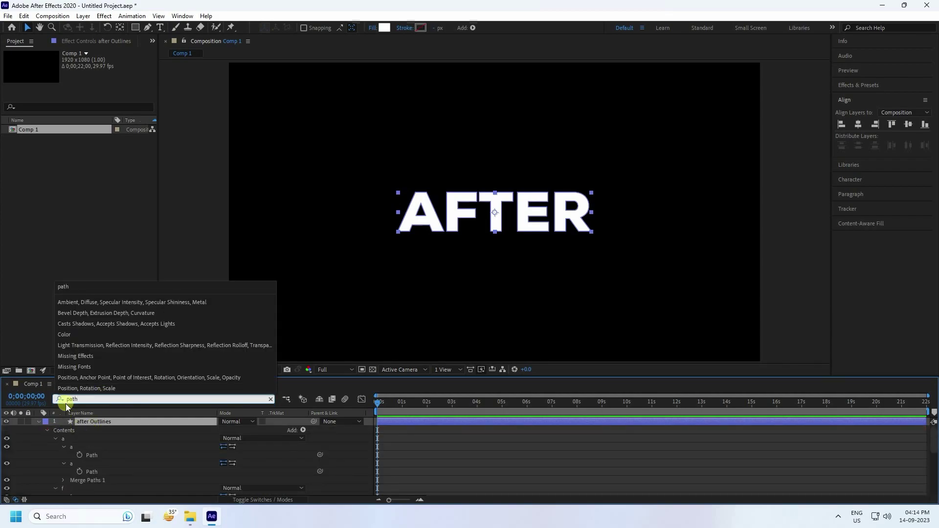
{"action": "key", "text": "Return"}
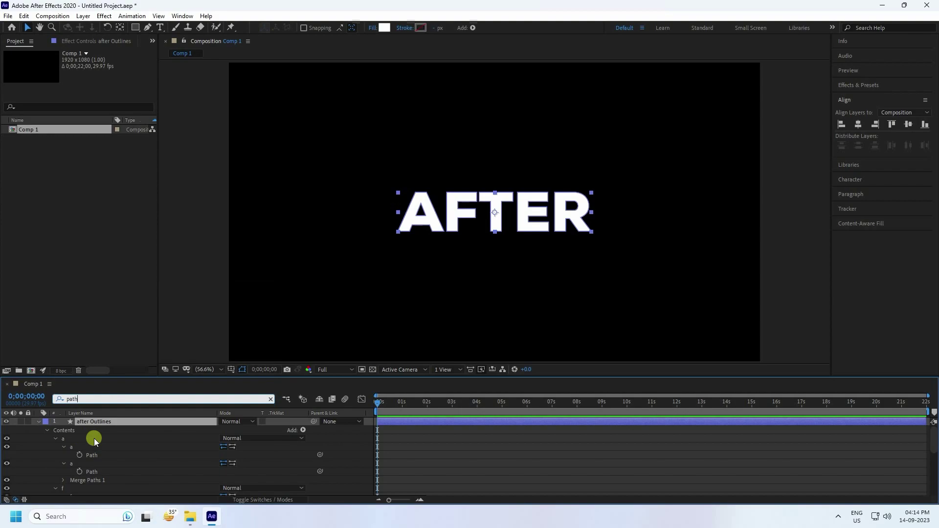
{"action": "left_click", "coordinate": [98, 384]}
{"action": "left_click_drag", "start_coordinate": [116, 375], "coordinate": [139, 297]}
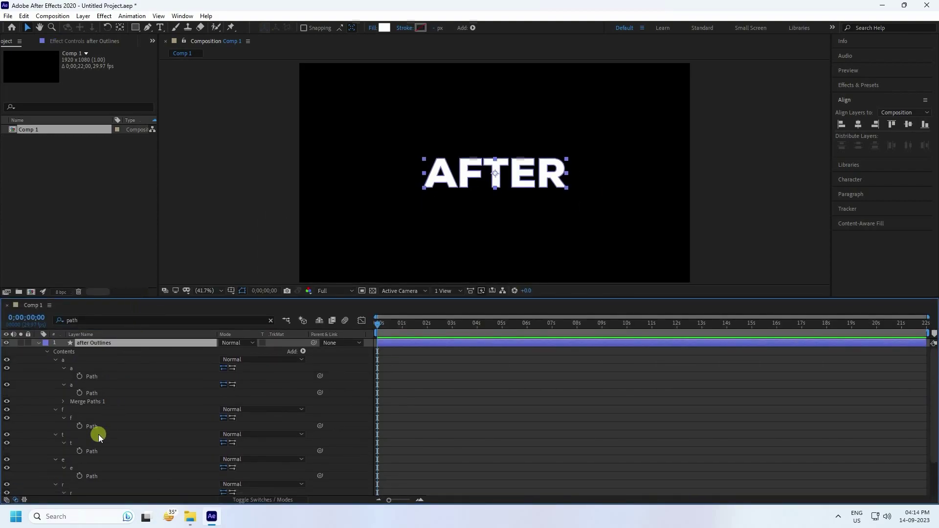
Enable keyframing at 0;00;00;00 for every Path property of the letters A, F, T, E and R.
{"action": "left_click", "coordinate": [80, 375]}
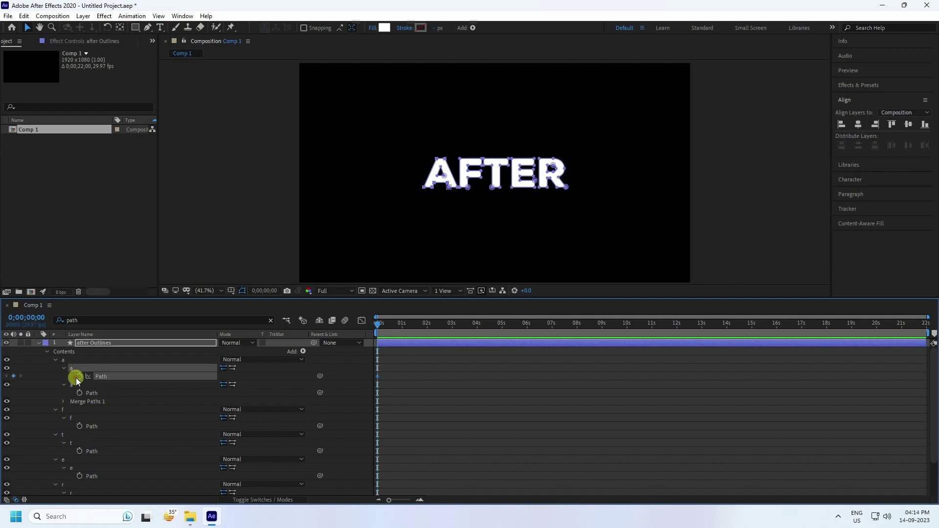
{"action": "left_click", "coordinate": [79, 392]}
{"action": "left_click", "coordinate": [80, 426]}
{"action": "left_click", "coordinate": [79, 450]}
{"action": "scroll", "coordinate": [83, 447], "scroll_direction": "down", "scroll_amount": 2}
{"action": "left_click", "coordinate": [79, 433]}
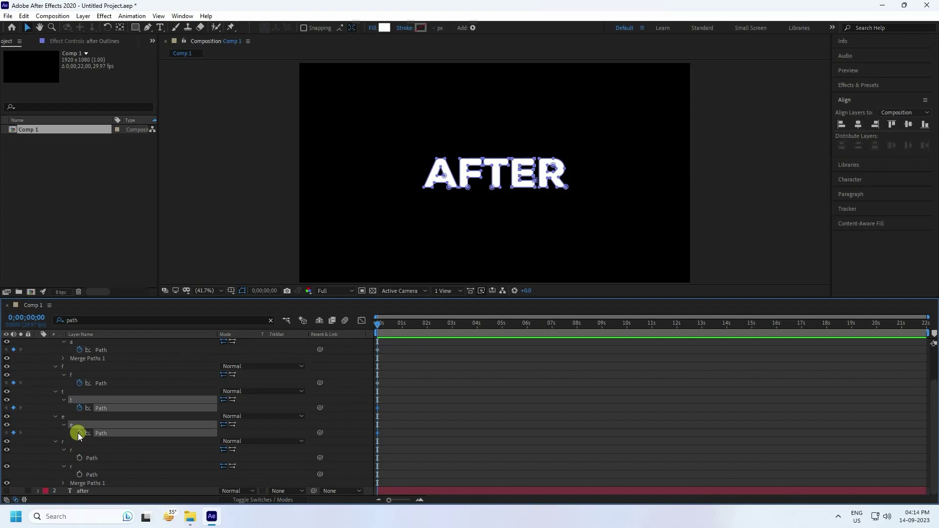
{"action": "left_click", "coordinate": [80, 458]}
{"action": "left_click", "coordinate": [79, 474]}
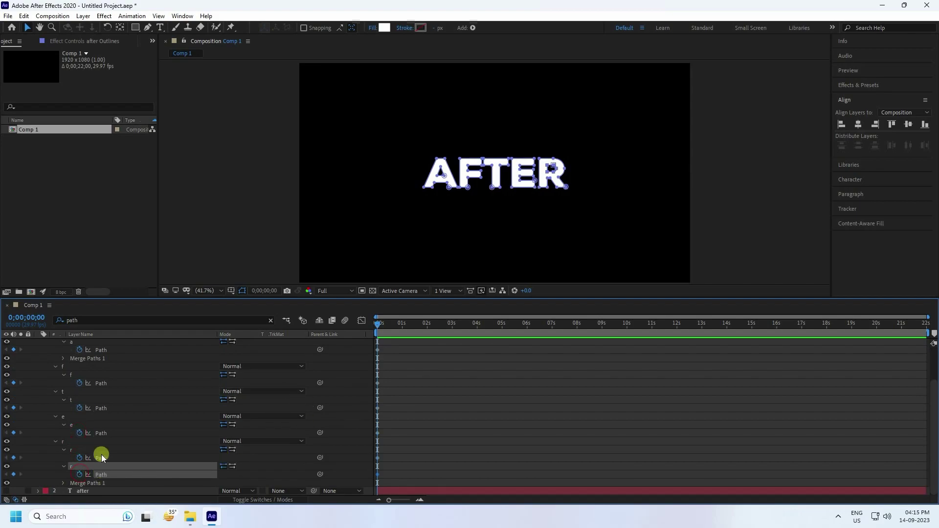
Show only the keyframed Path properties of the after Outlines layer and select all their keyframes at the start.
{"action": "scroll", "coordinate": [101, 454], "scroll_direction": "up", "scroll_amount": 2}
{"action": "left_click", "coordinate": [92, 342]}
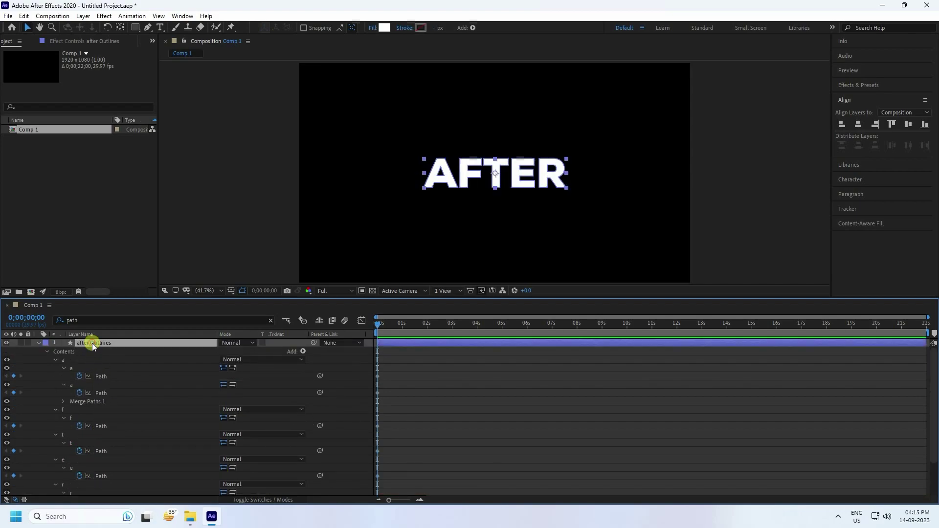
{"action": "key", "text": "u"}
{"action": "left_click_drag", "start_coordinate": [126, 297], "coordinate": [116, 380]}
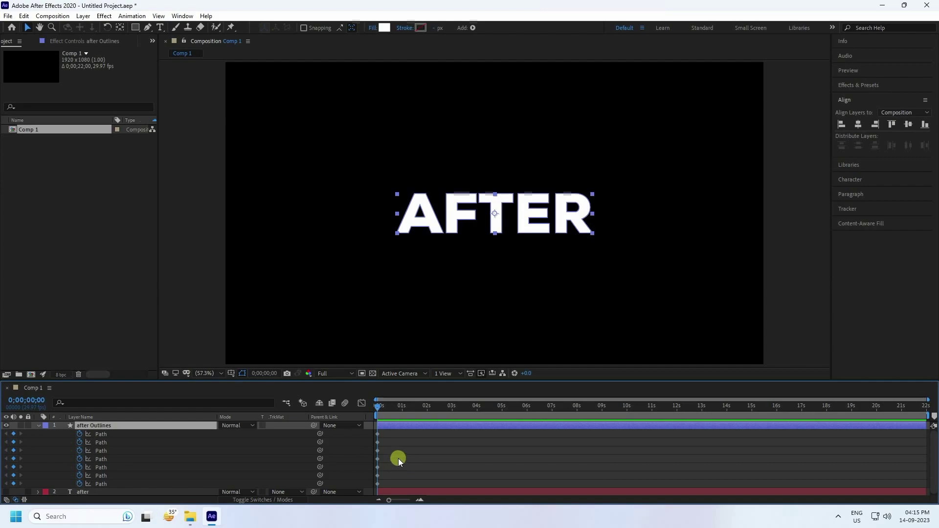
{"action": "left_click_drag", "start_coordinate": [390, 433], "coordinate": [371, 491]}
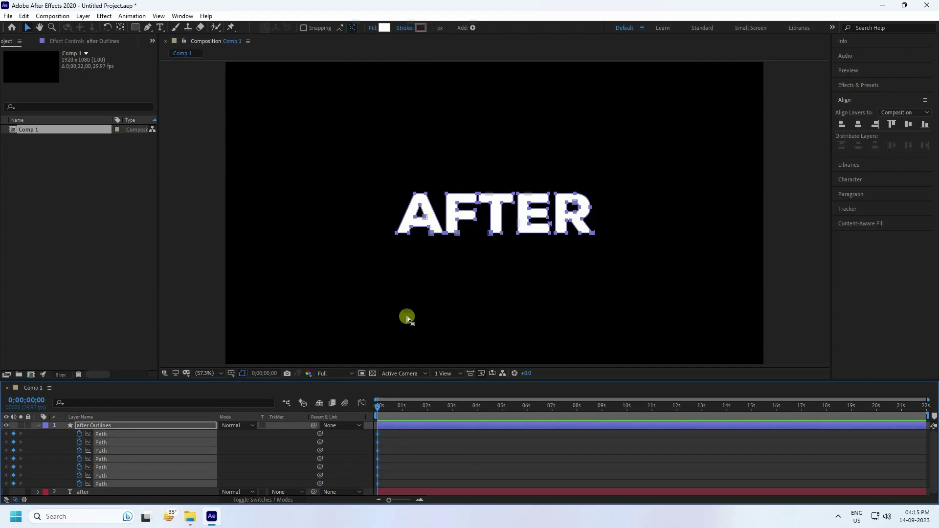
Stretch the F's arms across the frame by moving A and the F's stem to one edge and TER with the arm ends to the other.
{"action": "left_click_drag", "start_coordinate": [368, 167], "coordinate": [465, 257]}
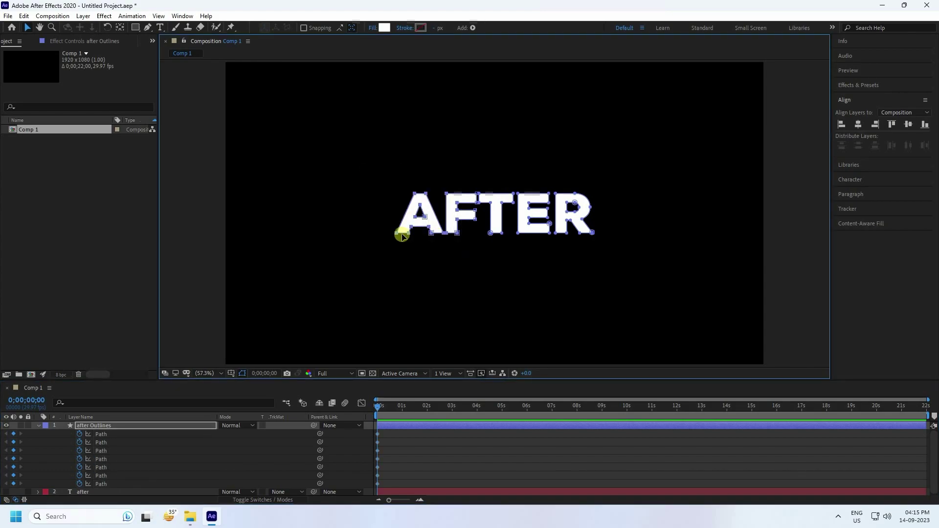
{"action": "left_click_drag", "start_coordinate": [397, 235], "coordinate": [230, 233]}
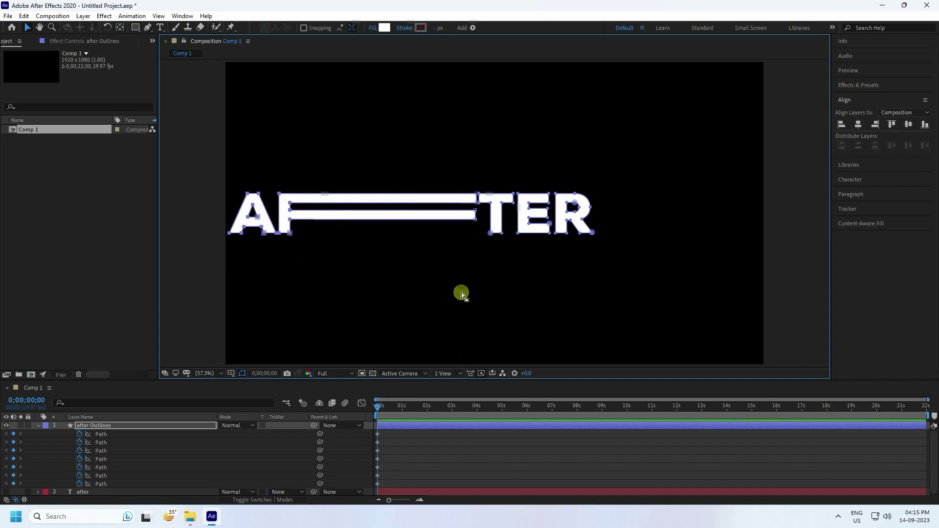
{"action": "left_click_drag", "start_coordinate": [459, 228], "coordinate": [625, 237]}
{"action": "left_click_drag", "start_coordinate": [608, 204], "coordinate": [448, 266]}
{"action": "left_click_drag", "start_coordinate": [593, 233], "coordinate": [757, 224]}
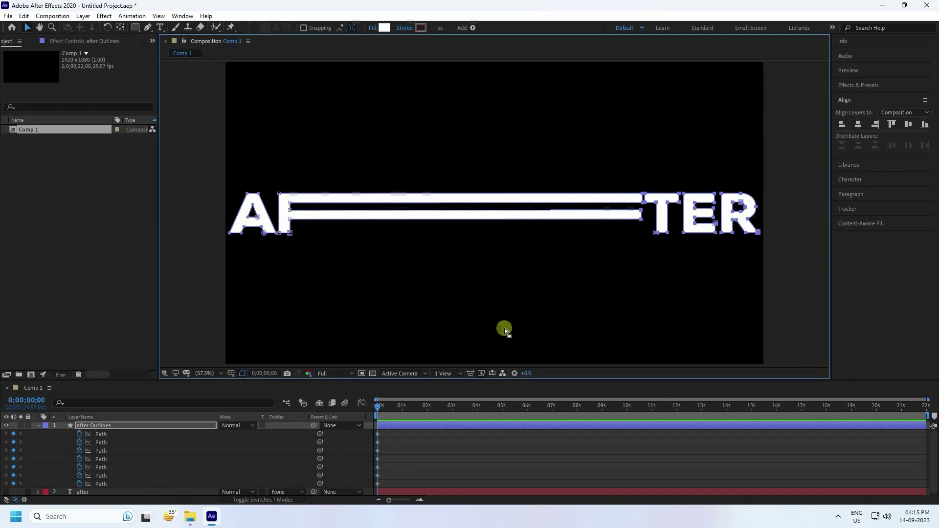
At 0;00;01;00, select the path points from the ends of the F's arms through the R's stem, leaving out the R's bowl and leg.
{"action": "left_click", "coordinate": [402, 407]}
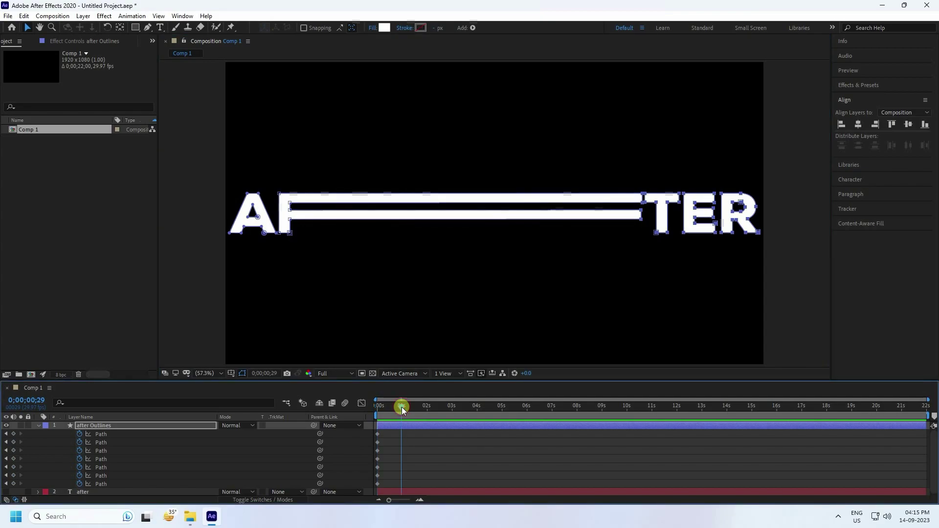
{"action": "key", "text": "Page_Down"}
{"action": "left_click_drag", "start_coordinate": [610, 141], "coordinate": [734, 256]}
{"action": "scroll", "coordinate": [735, 257], "scroll_direction": "up", "scroll_amount": 4}
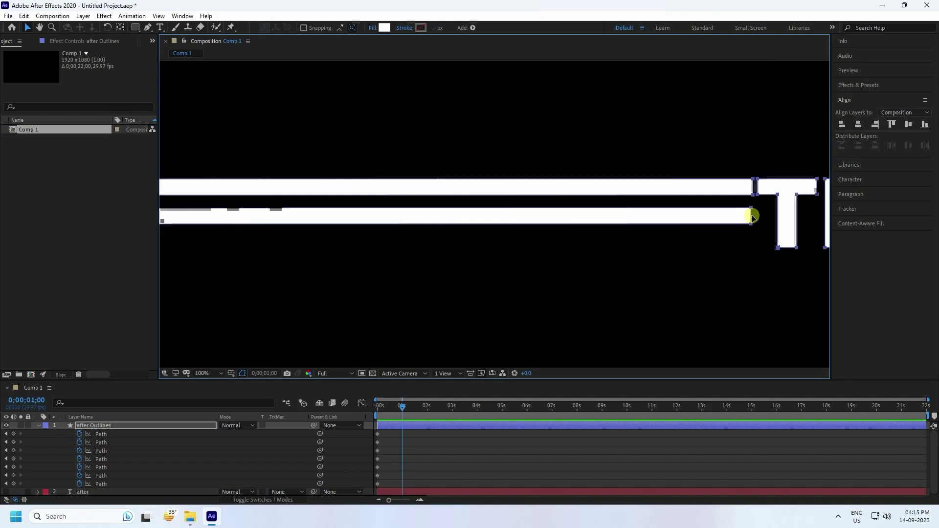
{"action": "scroll", "coordinate": [719, 212], "scroll_direction": "right", "scroll_amount": 5}
{"action": "key", "text": "h"}
{"action": "scroll", "coordinate": [685, 212], "scroll_direction": "down", "scroll_amount": 3}
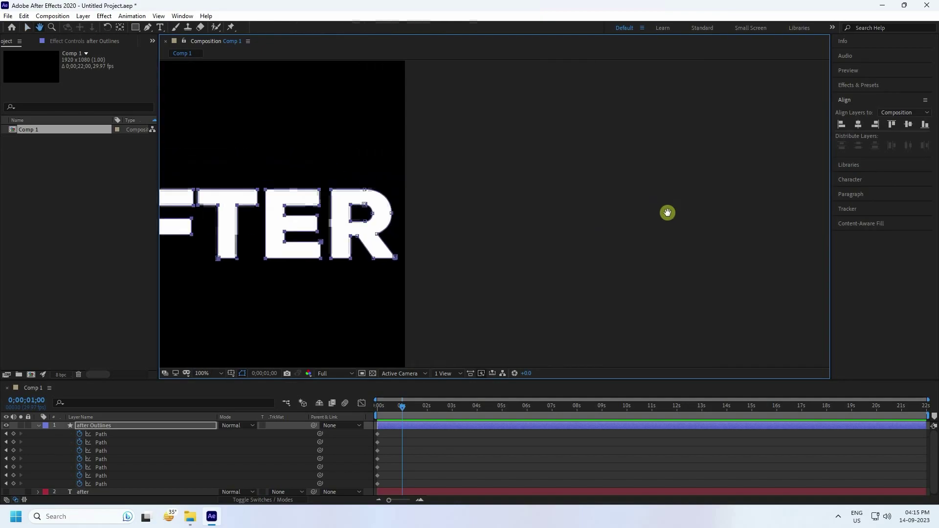
{"action": "key", "text": "v"}
{"action": "left_click_drag", "start_coordinate": [362, 135], "coordinate": [622, 284]}
Move the selected points toward the A so the F closes up and the R's bowl stretches across the frame.
{"action": "key", "text": "comma"}
{"action": "key", "text": "comma"}
{"action": "key", "text": "comma"}
{"action": "key", "text": "comma"}
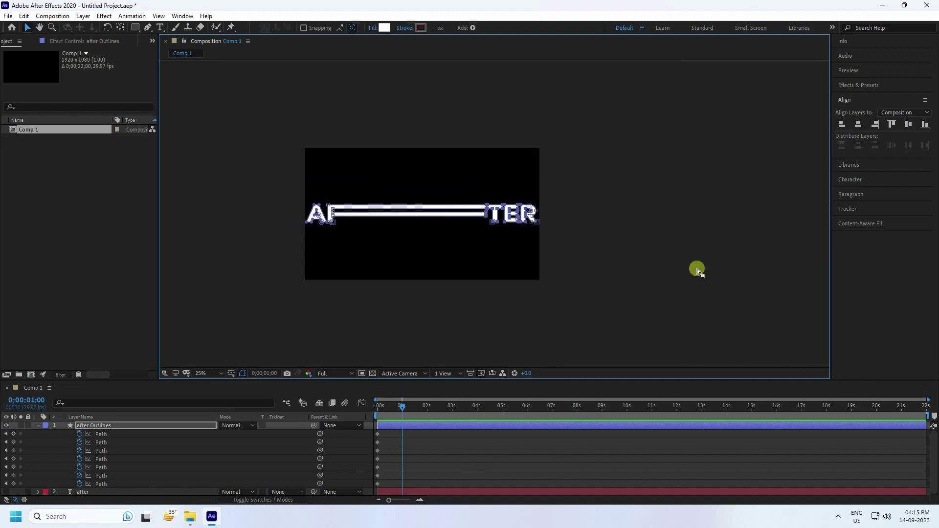
{"action": "key", "text": "period"}
{"action": "key", "text": "h"}
{"action": "scroll", "coordinate": [283, 222], "scroll_direction": "left", "scroll_amount": 5}
{"action": "scroll", "coordinate": [283, 222], "scroll_direction": "up", "scroll_amount": 1}
{"action": "scroll", "coordinate": [272, 212], "scroll_direction": "right", "scroll_amount": 3}
{"action": "scroll", "coordinate": [273, 212], "scroll_direction": "down", "scroll_amount": 3}
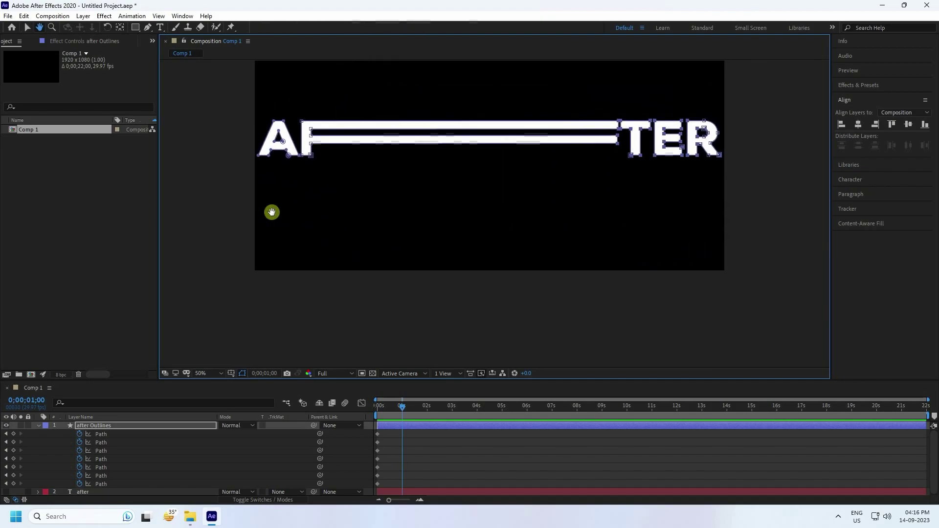
{"action": "scroll", "coordinate": [272, 224], "scroll_direction": "up", "scroll_amount": 3}
{"action": "key", "text": "v"}
{"action": "left_click_drag", "start_coordinate": [636, 286], "coordinate": [343, 285]}
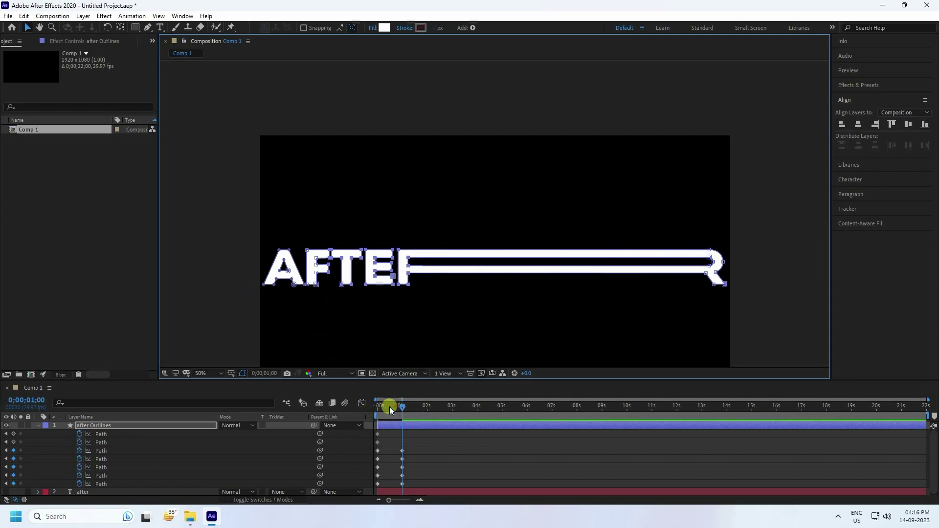
Preview the letter-stretch animation from the start of the composition.
{"action": "key", "text": "space"}
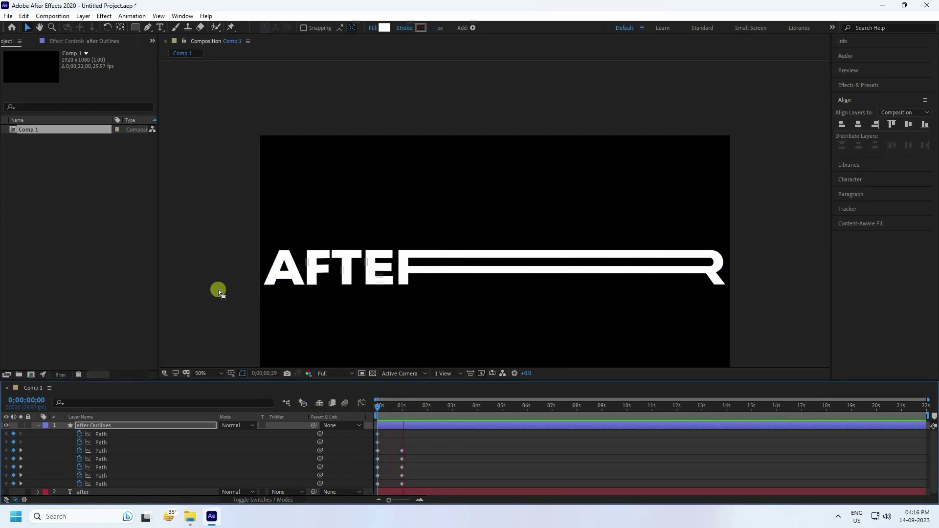
{"action": "left_click_drag", "start_coordinate": [412, 408], "coordinate": [351, 415]}
{"action": "key", "text": "space"}
{"action": "key", "text": "space"}
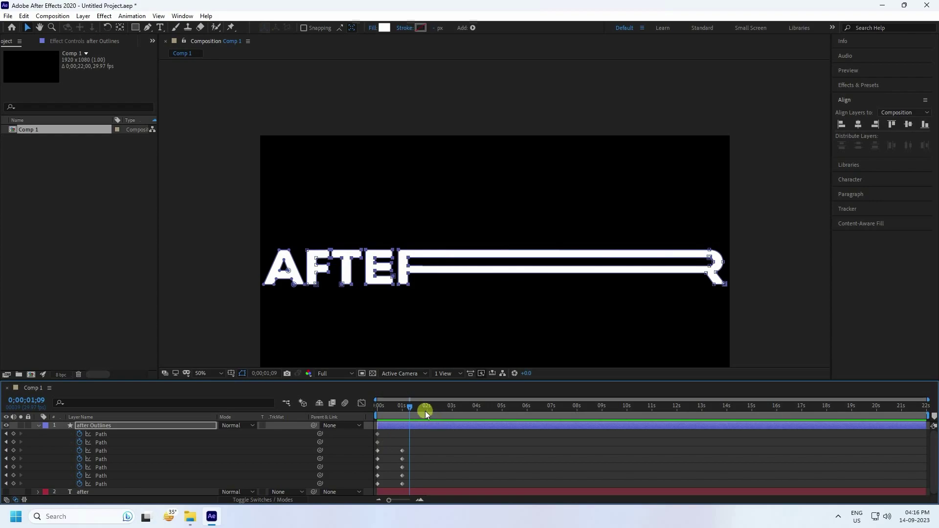
Add hold keyframes to all Path properties about ten frames after the one-second keyframes, and move the current time to 0;00;03;00.
{"action": "key", "text": "Page_Down"}
{"action": "left_click_drag", "start_coordinate": [13, 437], "coordinate": [143, 488]}
{"action": "left_click", "coordinate": [451, 407]}
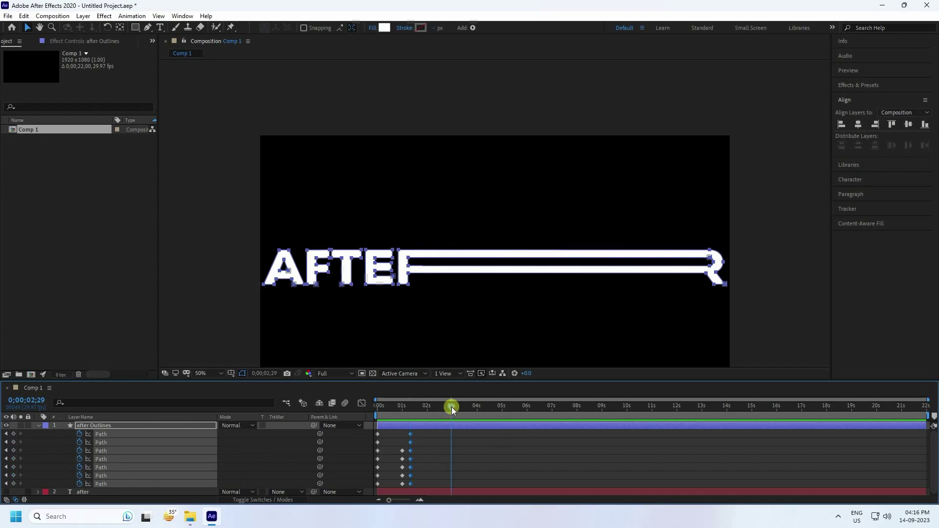
{"action": "key", "text": "Page_Down"}
{"action": "left_click_drag", "start_coordinate": [164, 382], "coordinate": [174, 342]}
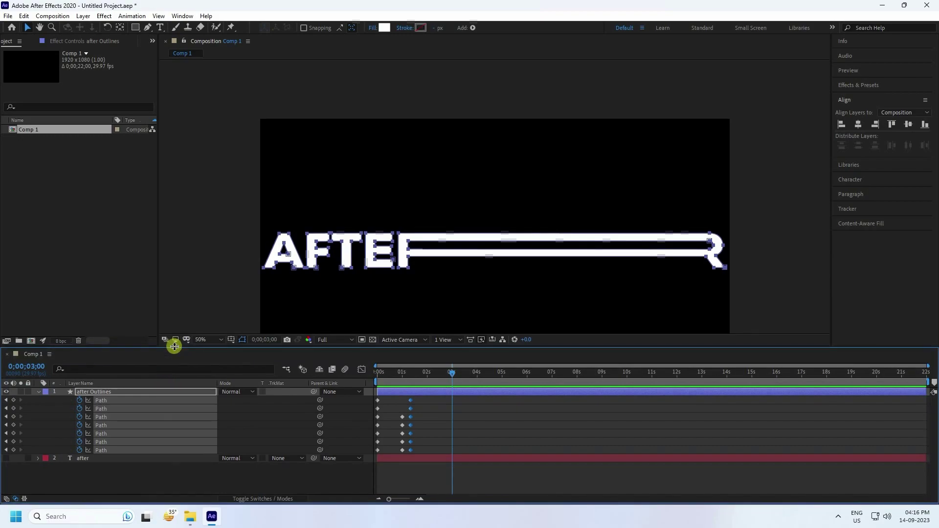
Copy the opening keyframes of all Path properties to 0;00;03;00 and preview the stretch returning to its starting shape.
{"action": "left_click_drag", "start_coordinate": [386, 397], "coordinate": [366, 466]}
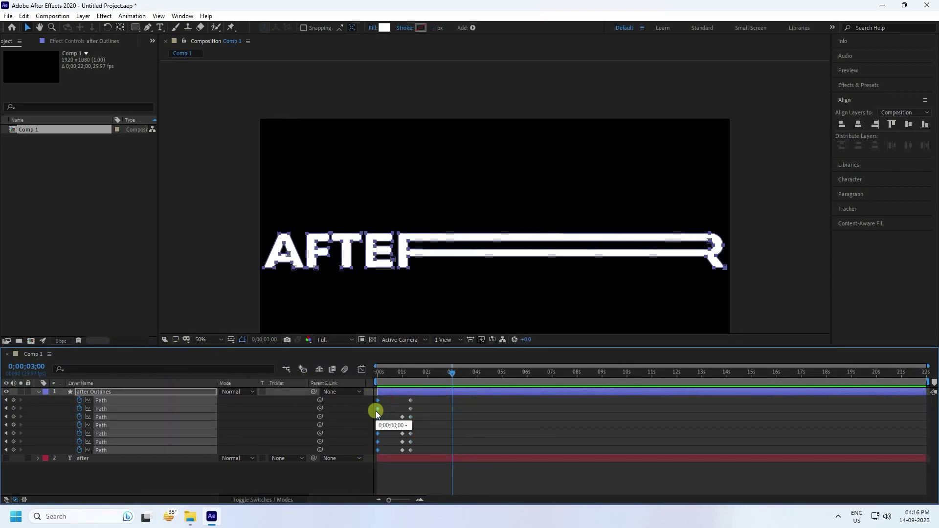
{"action": "left_click_drag", "start_coordinate": [378, 411], "coordinate": [452, 411]}
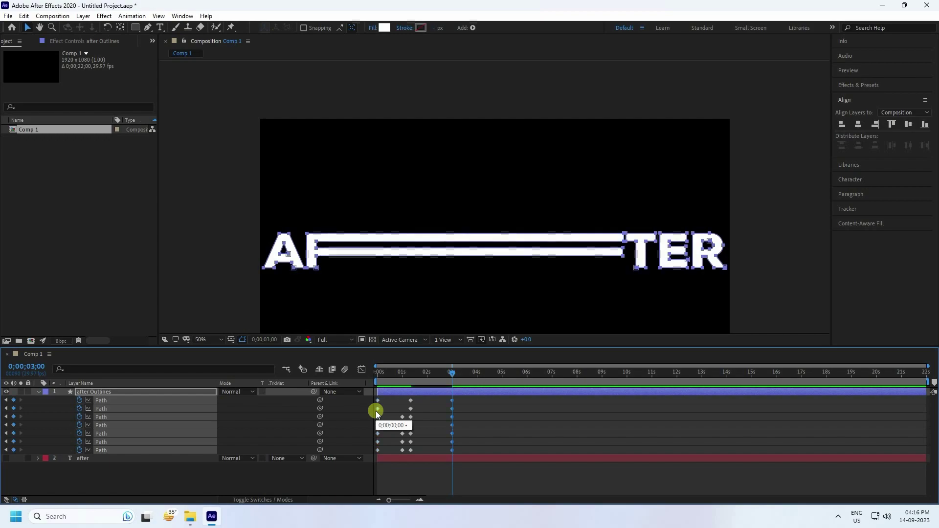
{"action": "left_click_drag", "start_coordinate": [452, 374], "coordinate": [400, 387]}
{"action": "key", "text": "Home"}
{"action": "key", "text": "space"}
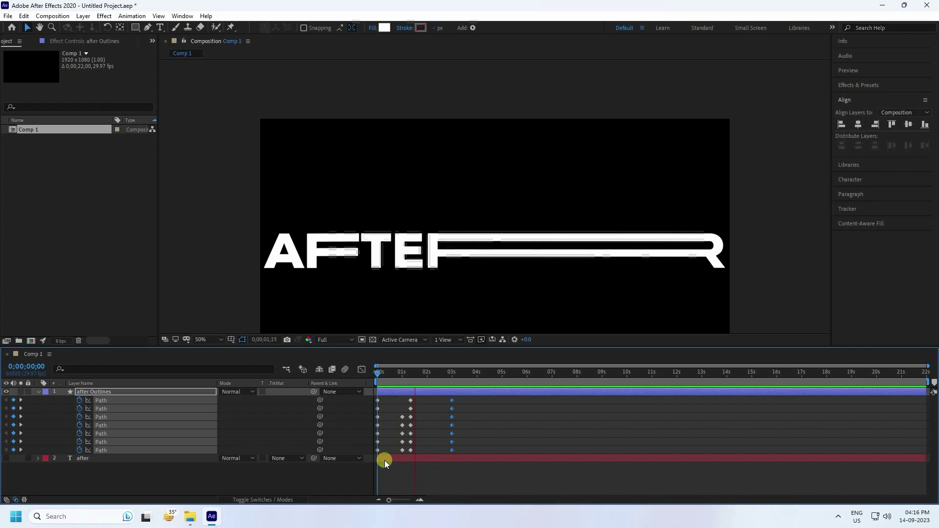
{"action": "key", "text": "space"}
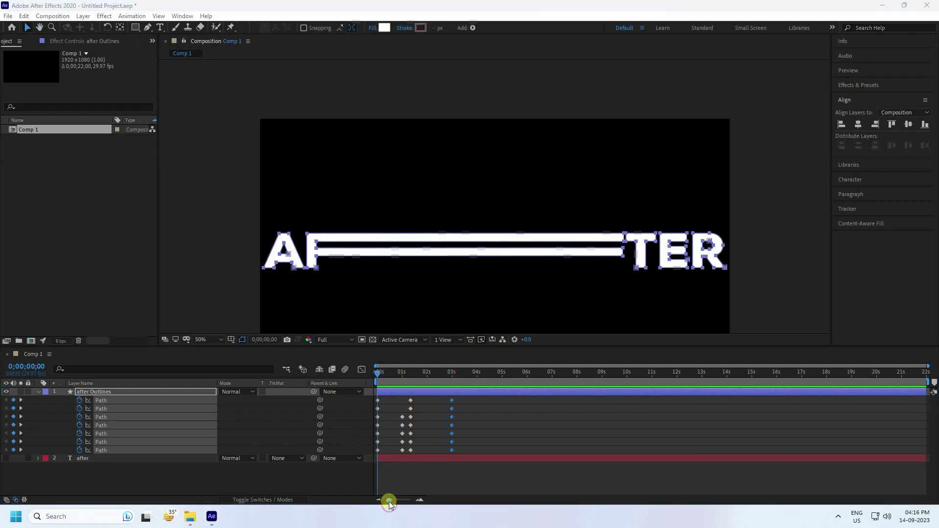
Apply Easy Ease to every Path keyframe of the after Outlines layer.
{"action": "left_click_drag", "start_coordinate": [389, 499], "coordinate": [403, 501]}
{"action": "key", "text": "space"}
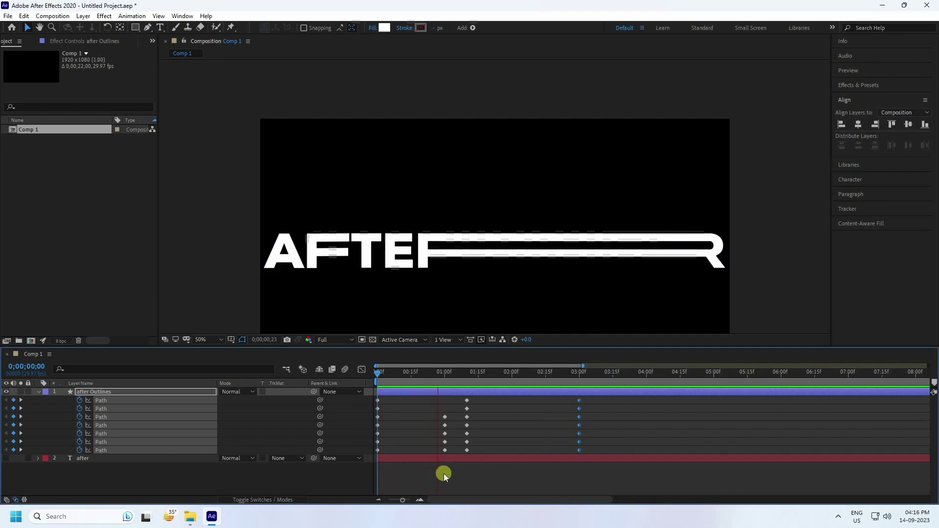
{"action": "left_click_drag", "start_coordinate": [628, 477], "coordinate": [366, 390]}
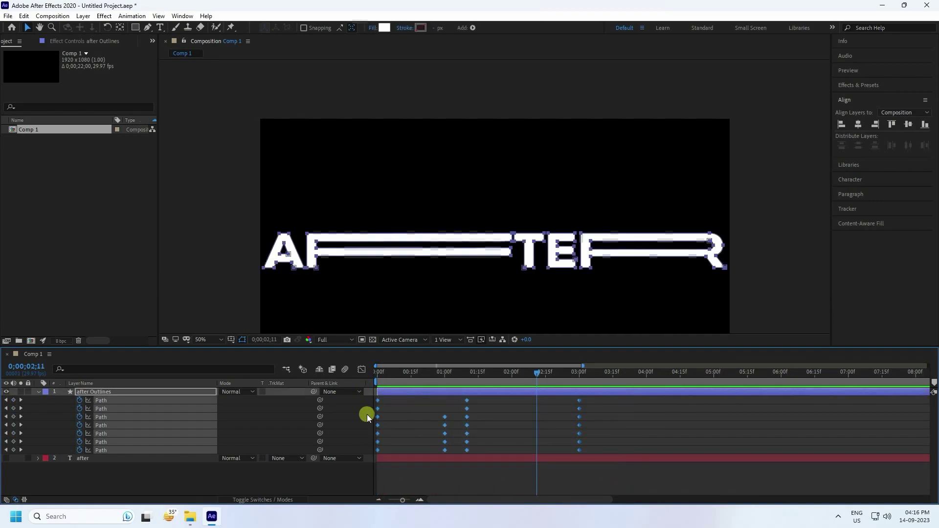
{"action": "key", "text": "F9"}
Increase the easing influence of all Path keyframes in the speed graph so speed peaks sharply between keyframes, and preview the motion.
{"action": "left_click_drag", "start_coordinate": [604, 475], "coordinate": [350, 376]}
{"action": "left_click", "coordinate": [361, 369]}
{"action": "left_click_drag", "start_coordinate": [522, 469], "coordinate": [354, 482]}
{"action": "left_click_drag", "start_coordinate": [559, 472], "coordinate": [535, 473]}
{"action": "left_click", "coordinate": [304, 368]}
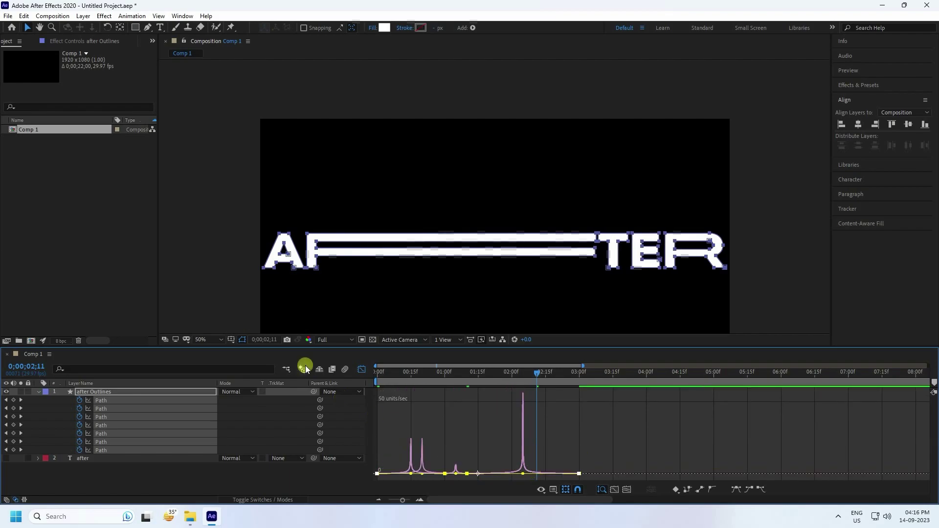
{"action": "left_click", "coordinate": [361, 370]}
{"action": "key", "text": "space"}
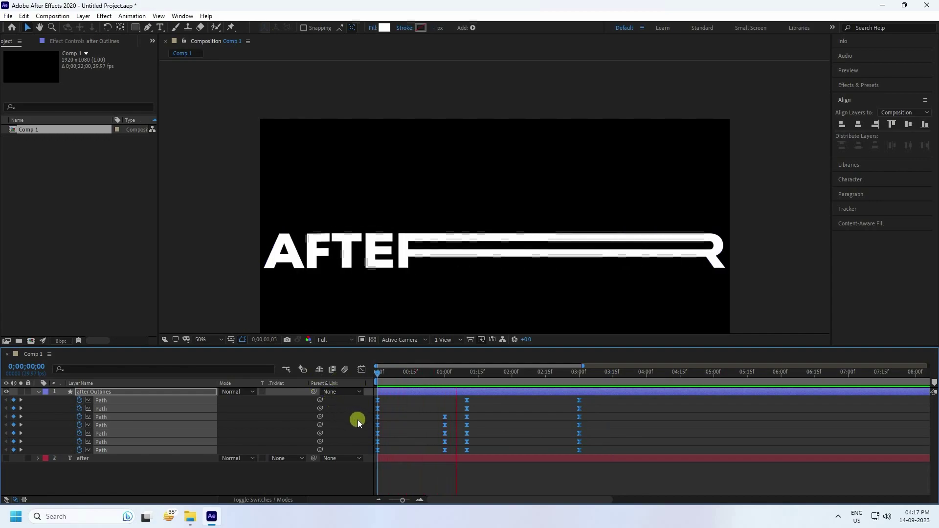
{"action": "key", "text": "space"}
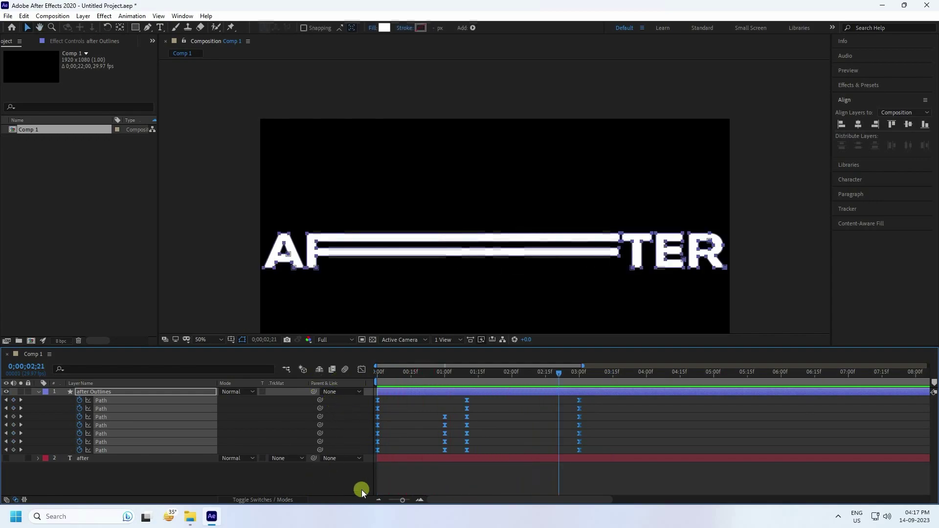
Copy all Path keyframes and paste them at 0;00;03;01, one frame after the last keyframes.
{"action": "left_click_drag", "start_coordinate": [400, 501], "coordinate": [395, 500]}
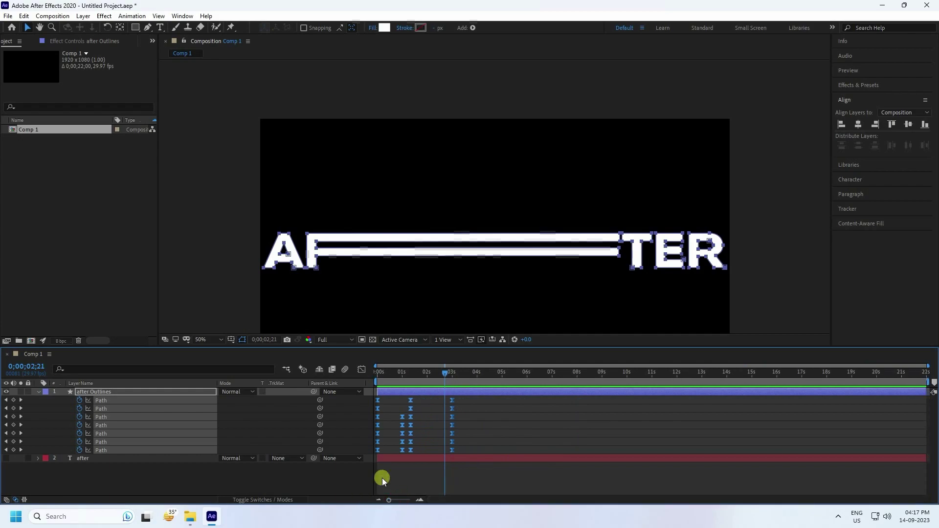
{"action": "left_click", "coordinate": [448, 371]}
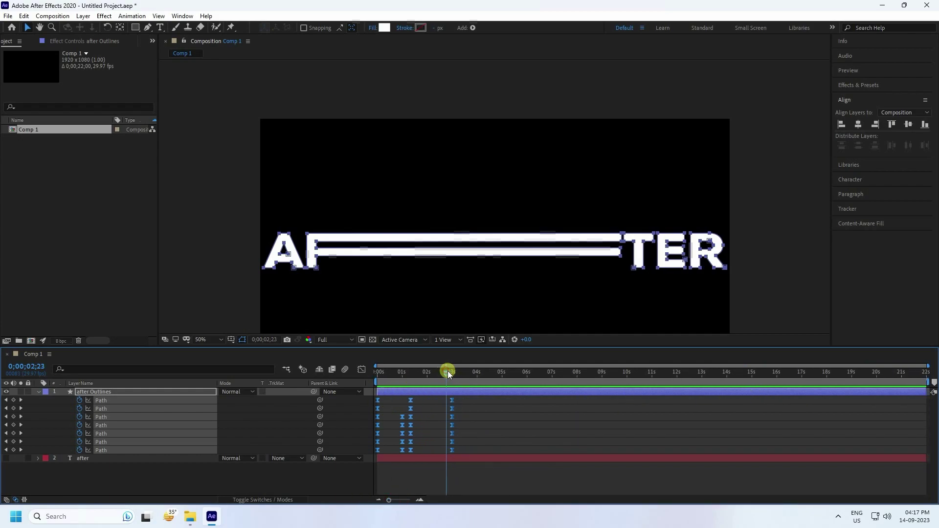
{"action": "left_click", "coordinate": [22, 400]}
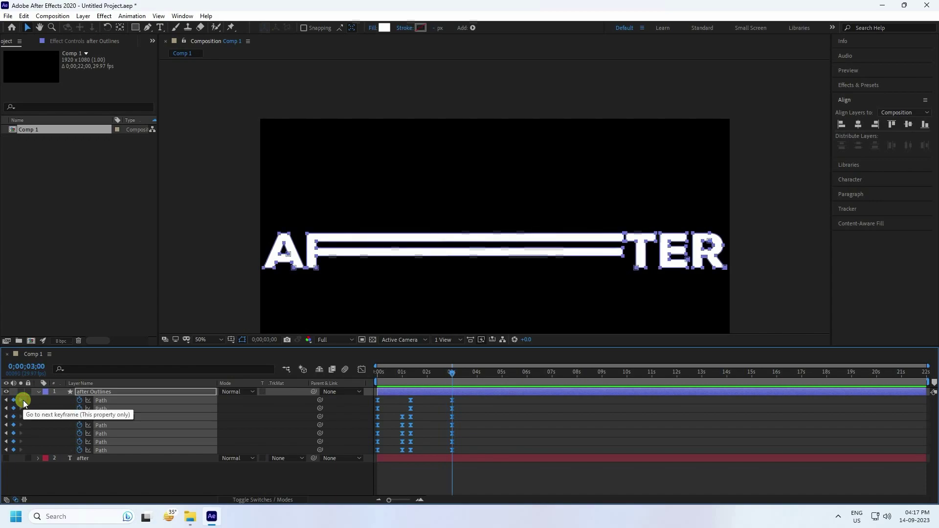
{"action": "key", "text": "Page_Down"}
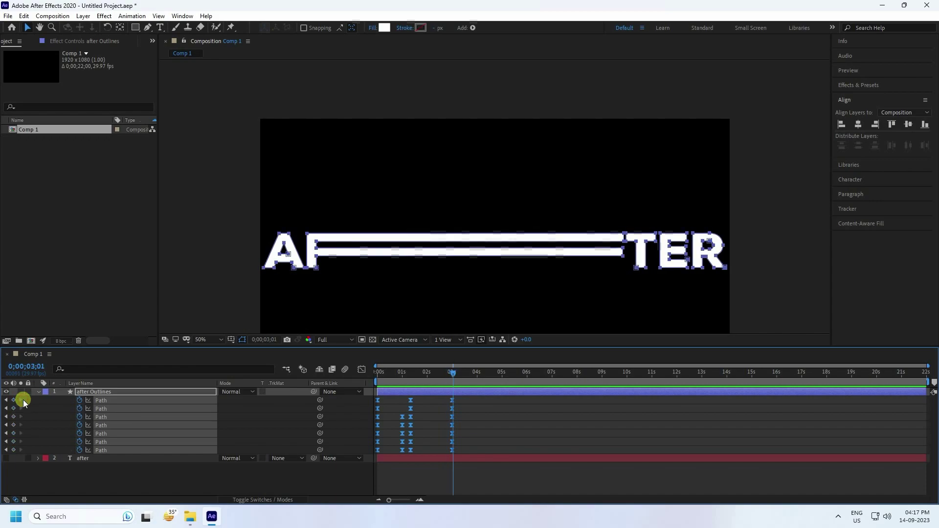
{"action": "left_click_drag", "start_coordinate": [489, 477], "coordinate": [366, 397]}
{"action": "key", "text": "ctrl+v"}
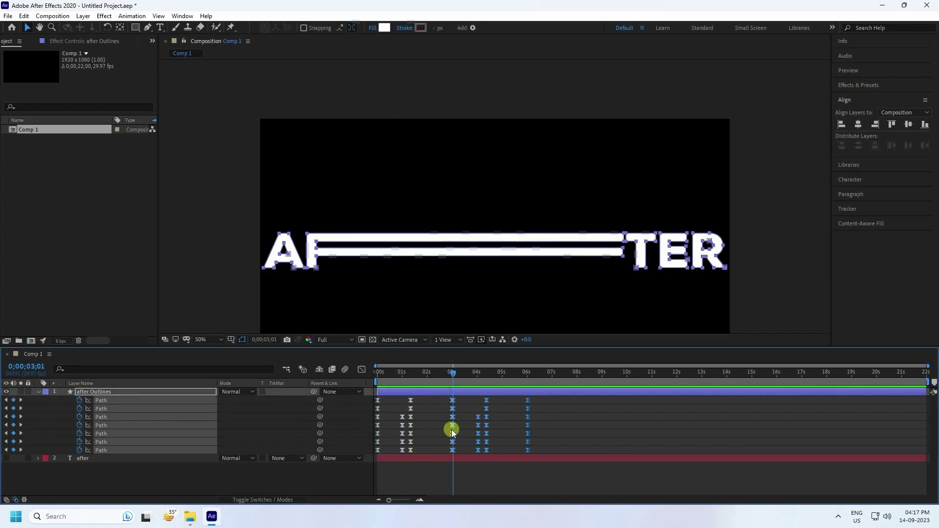
Paste the copied Path keyframes again at 0;00;06;02 and 0;00;09;03, one frame after each preceding set ends.
{"action": "left_click", "coordinate": [21, 400]}
{"action": "left_click", "coordinate": [21, 400]}
{"action": "key", "text": "Page_Down"}
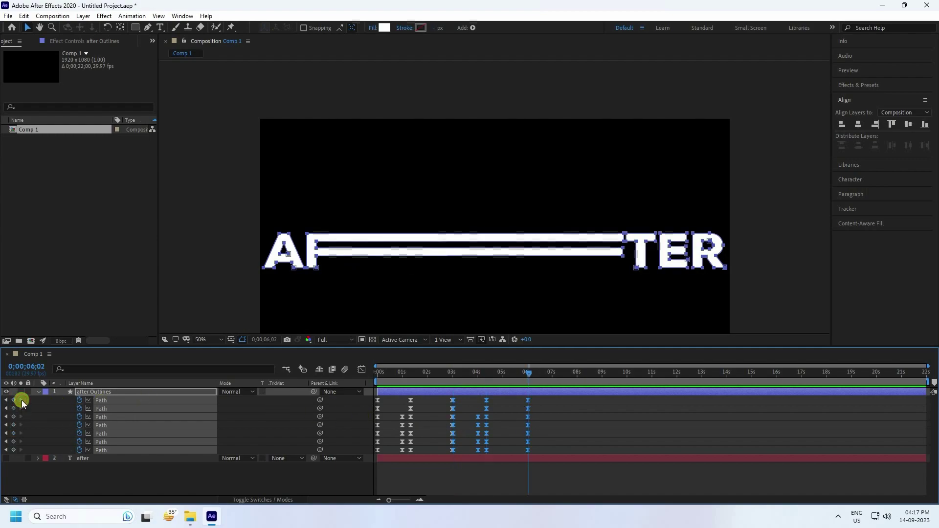
{"action": "key", "text": "ctrl+v"}
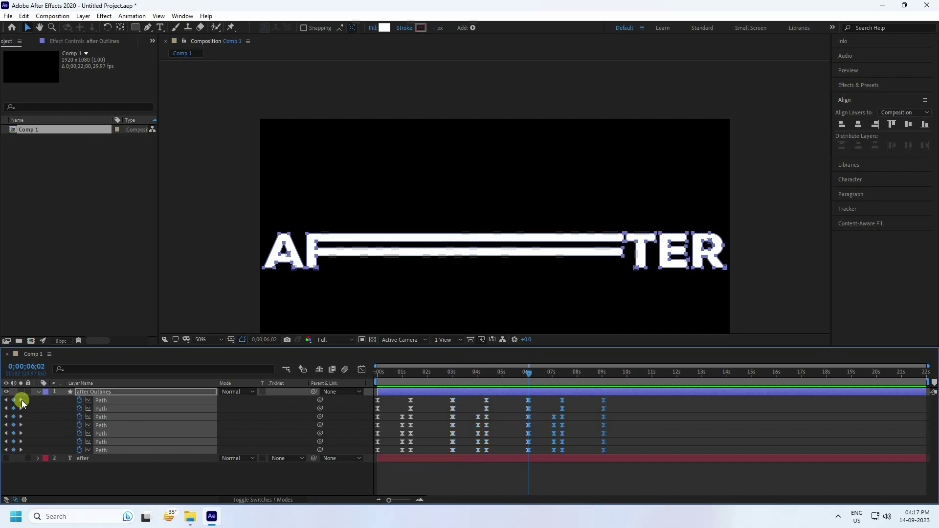
{"action": "left_click", "coordinate": [21, 399]}
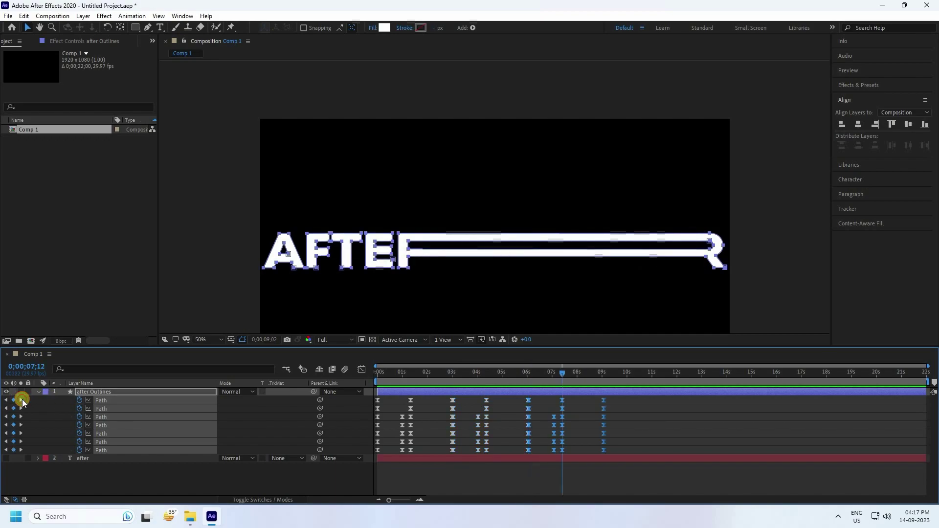
{"action": "left_click", "coordinate": [22, 400]}
{"action": "key", "text": "Page_Down"}
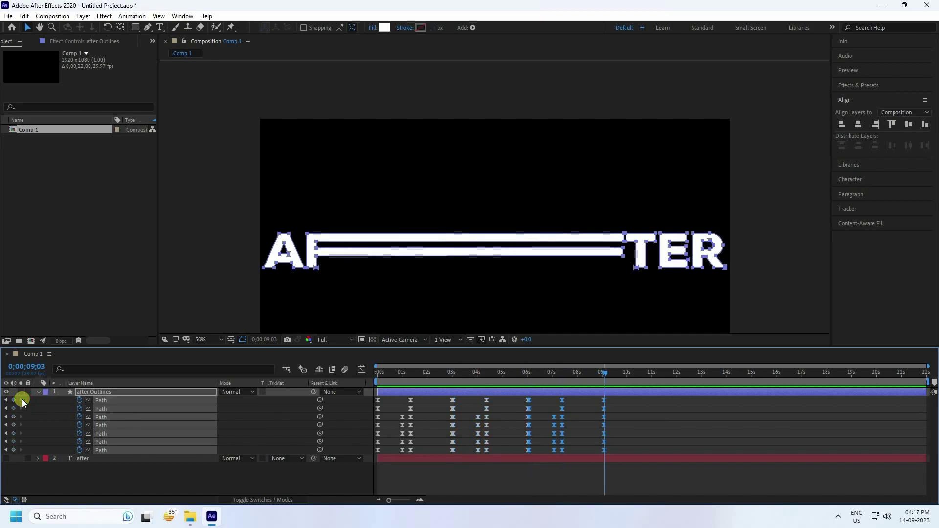
{"action": "key", "text": "ctrl+v"}
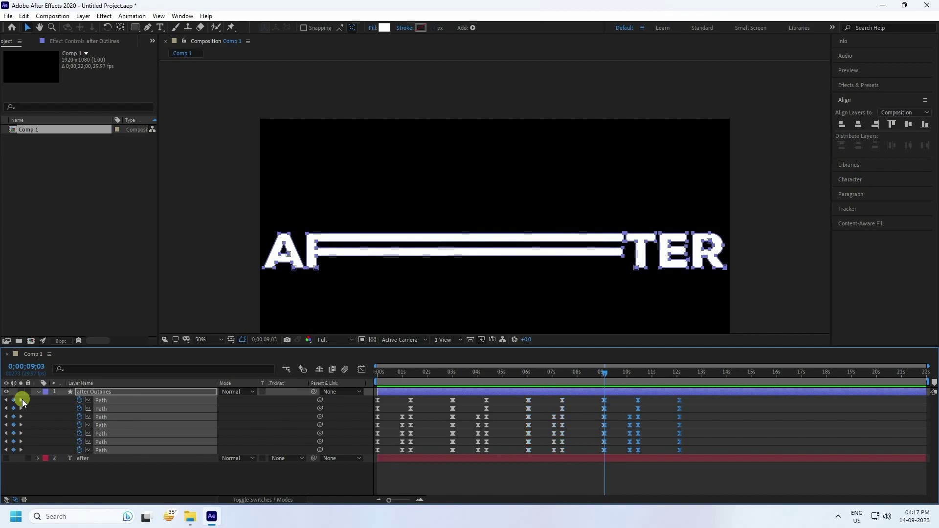
Continue the loop by pasting the Path keyframes at 0;00;12;04, 0;00;15;05 and 0;00;18;06.
{"action": "left_click", "coordinate": [22, 400]}
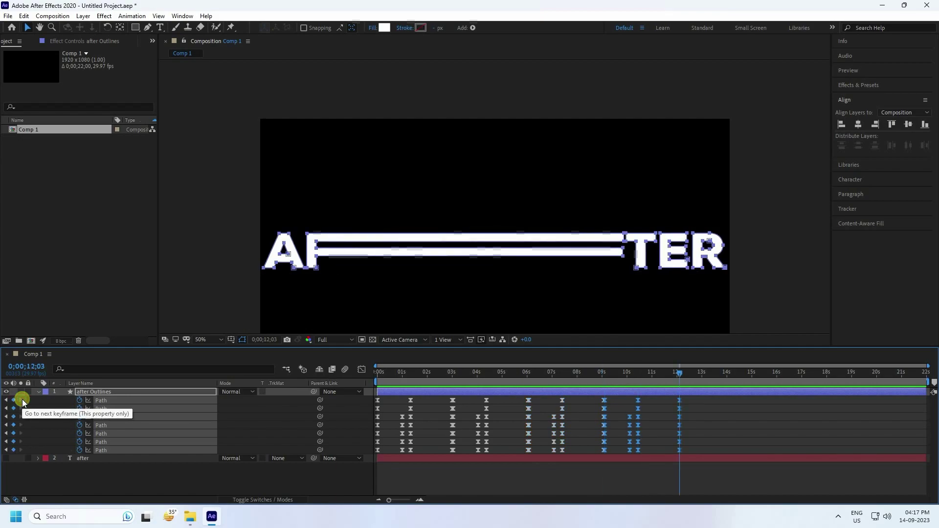
{"action": "key", "text": "Page_Down"}
{"action": "key", "text": "ctrl+v"}
{"action": "left_click", "coordinate": [20, 399]}
{"action": "left_click", "coordinate": [19, 399]}
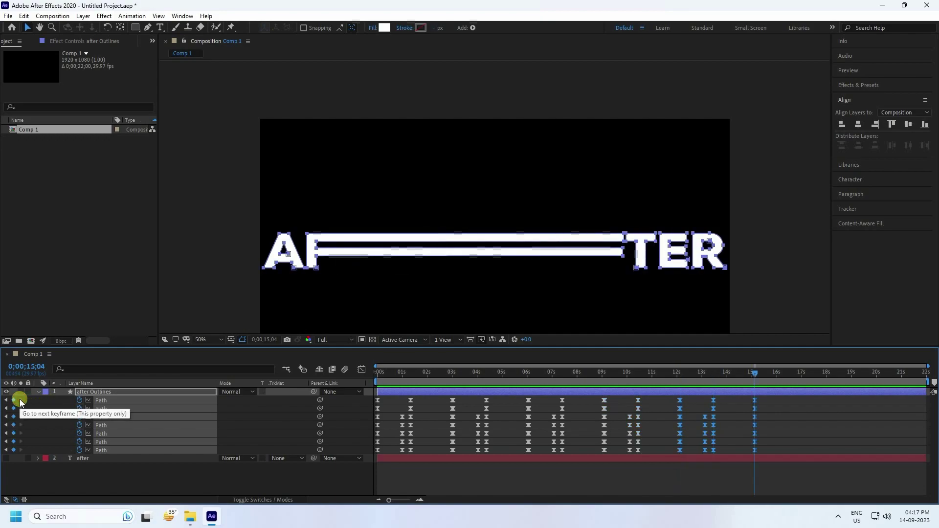
{"action": "key", "text": "Page_Down"}
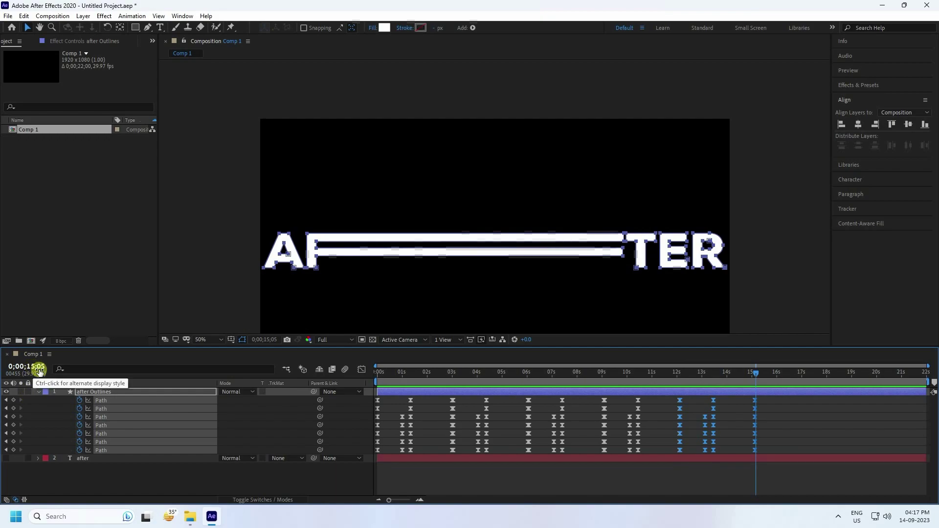
{"action": "key", "text": "ctrl+v"}
{"action": "left_click", "coordinate": [22, 401]}
{"action": "left_click", "coordinate": [23, 401]}
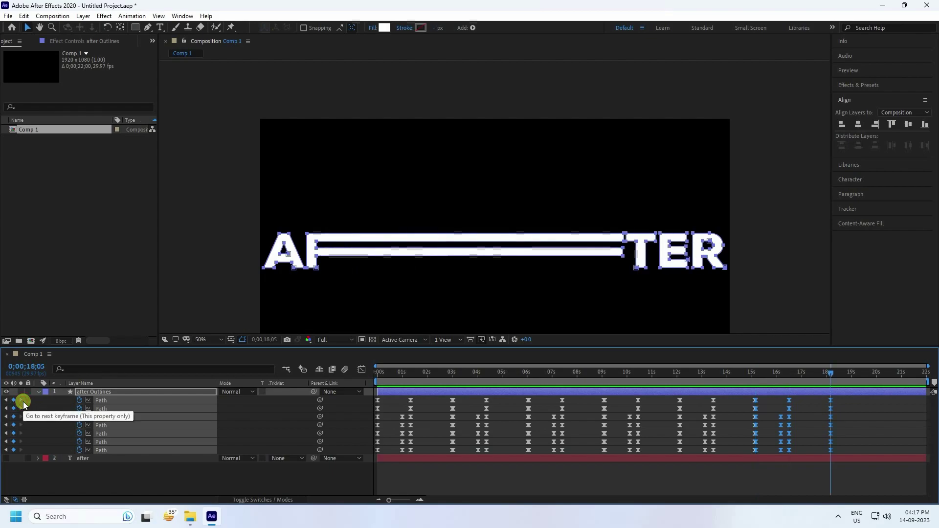
{"action": "key", "text": "Page_Down"}
{"action": "key", "text": "ctrl+v"}
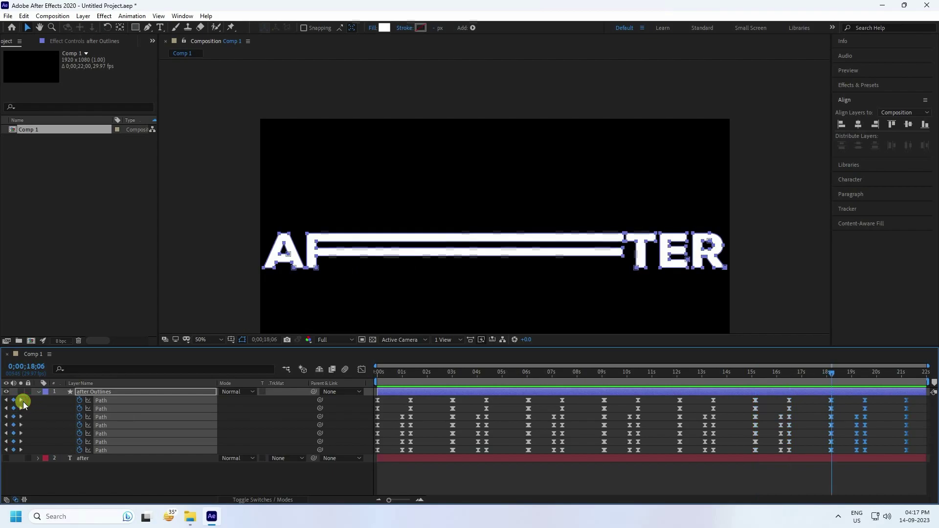
Preview the repeated stretch animation from the start, and collapse the after Outlines layer's properties.
{"action": "left_click_drag", "start_coordinate": [836, 375], "coordinate": [383, 389]}
{"action": "key", "text": "space"}
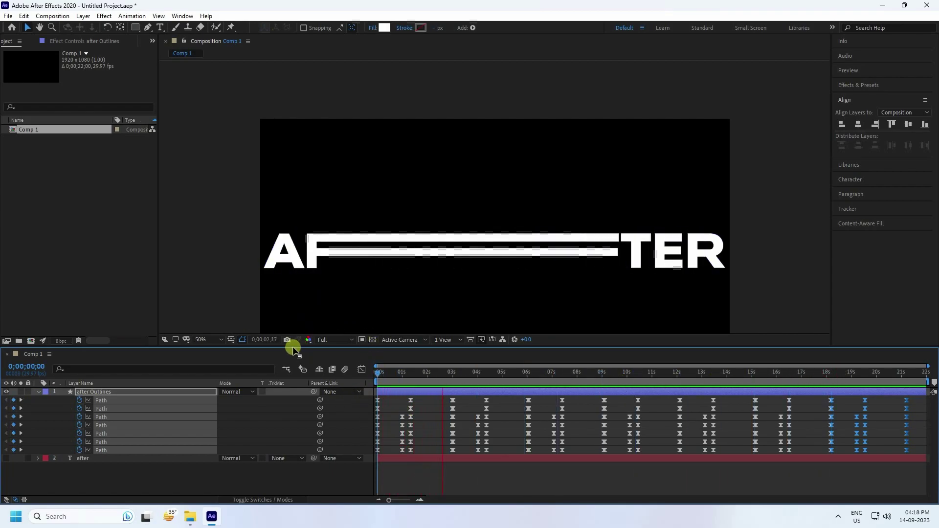
{"action": "left_click_drag", "start_coordinate": [294, 346], "coordinate": [290, 385]}
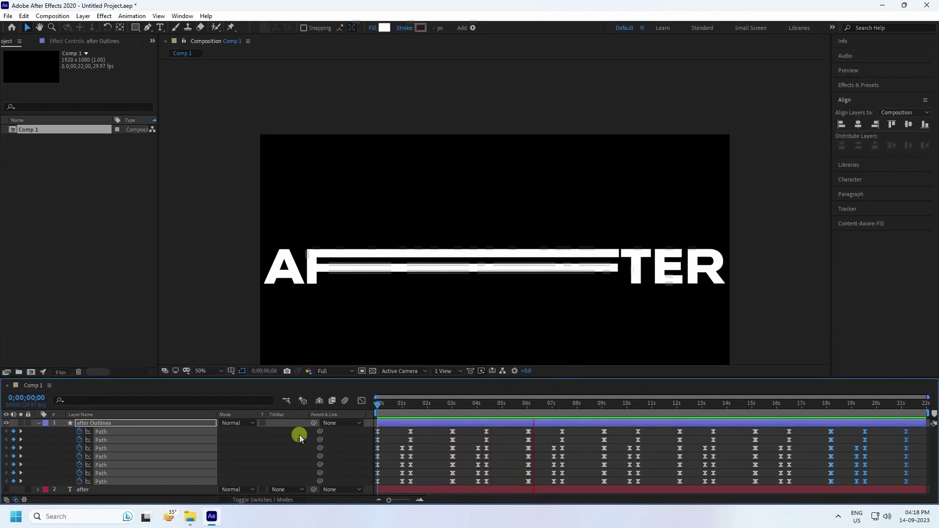
{"action": "left_click", "coordinate": [40, 424]}
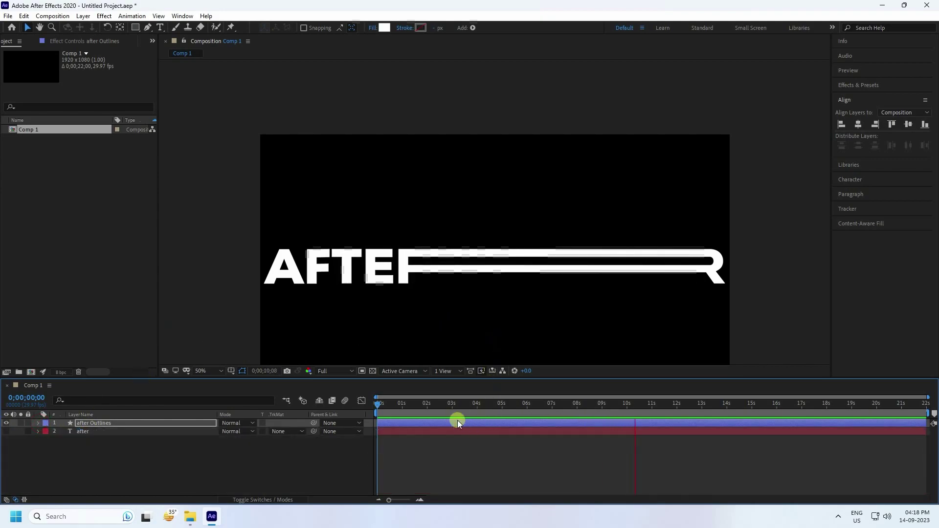
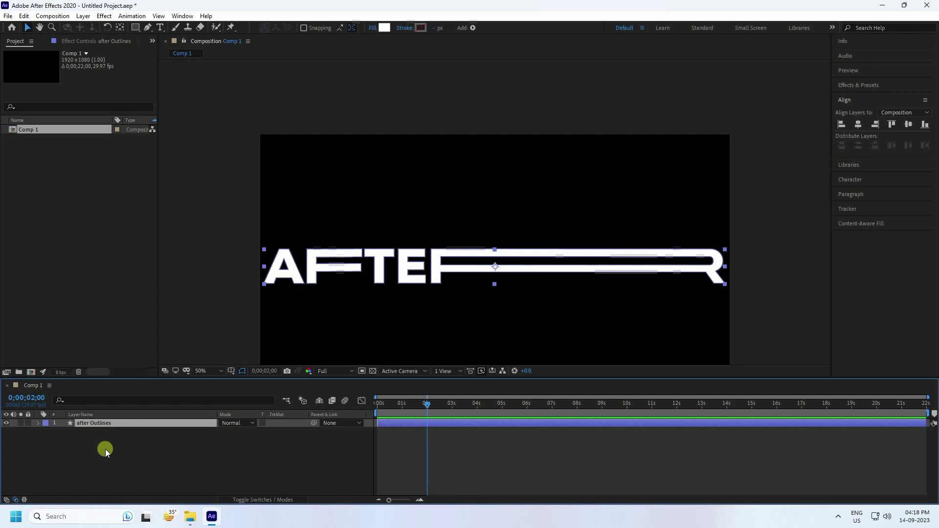
Duplicate the after Outlines layer twice and apply the Shift Channels effect to the after Outlines 3 copy.
{"action": "key", "text": "ctrl+d"}
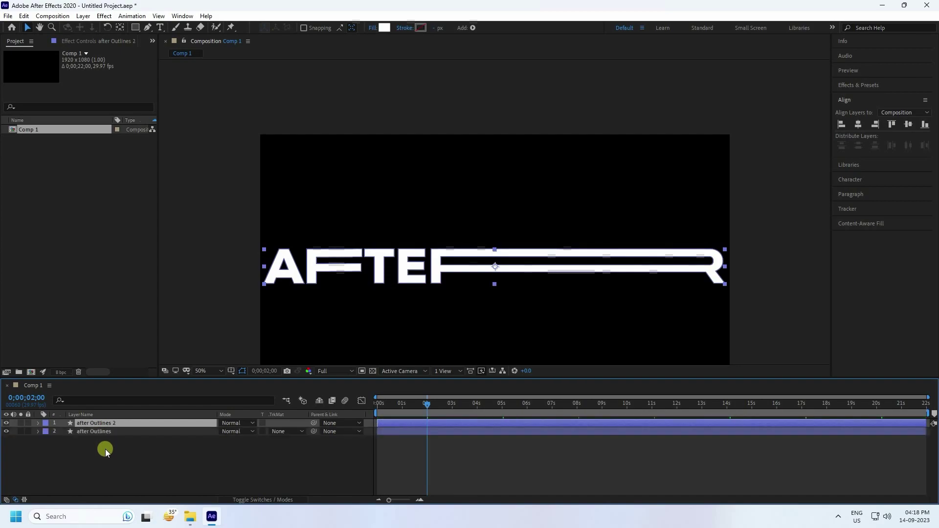
{"action": "key", "text": "ctrl+d"}
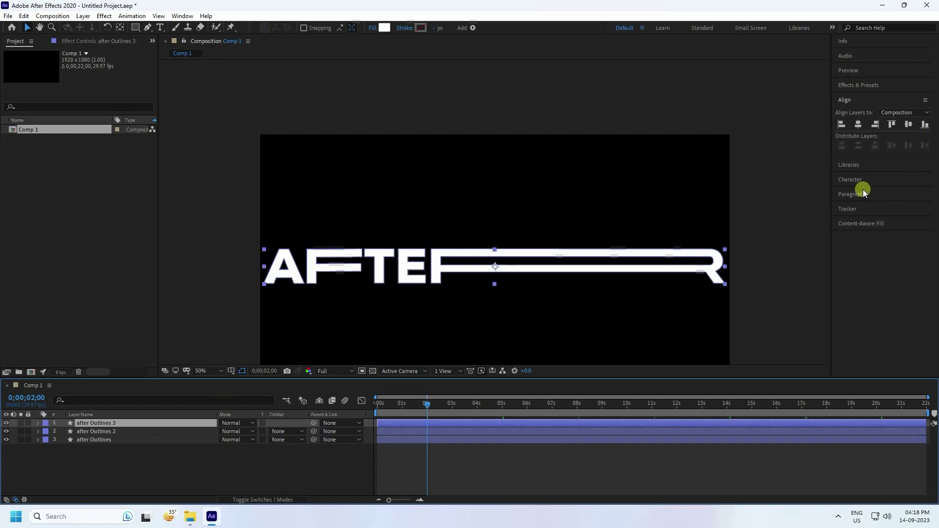
{"action": "left_click", "coordinate": [855, 86]}
{"action": "left_click", "coordinate": [862, 98]}
{"action": "type", "text": "shif"}
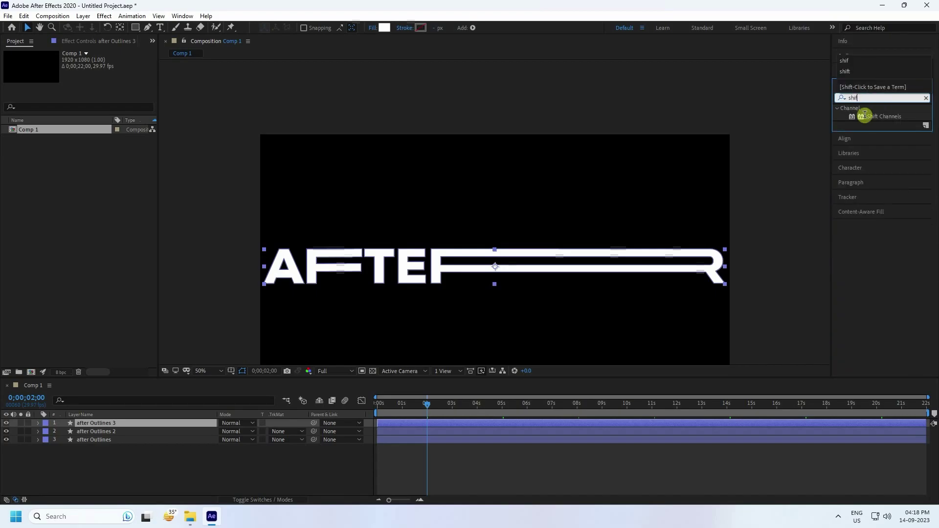
{"action": "left_click_drag", "start_coordinate": [893, 120], "coordinate": [113, 425]}
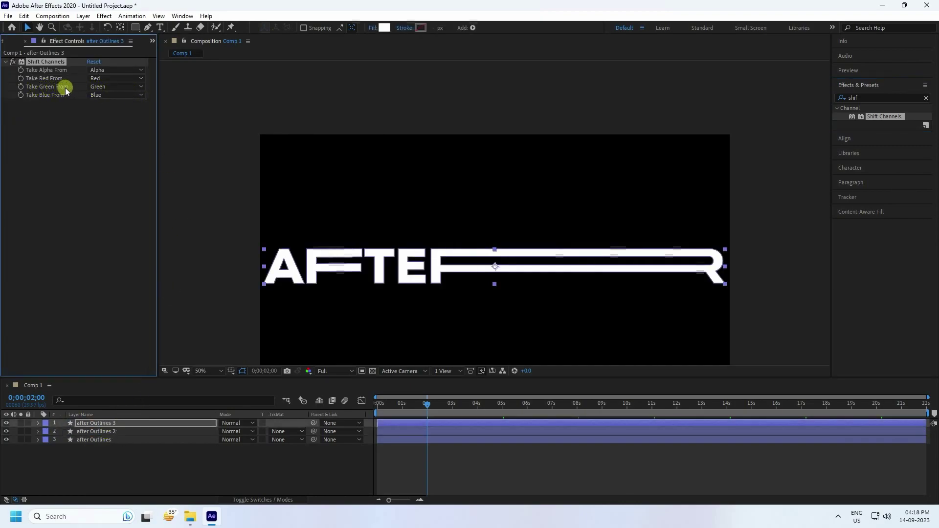
Set Take Green From and Take Blue From to Full Off in the Shift Channels effect of after Outlines 3.
{"action": "left_click", "coordinate": [98, 87]}
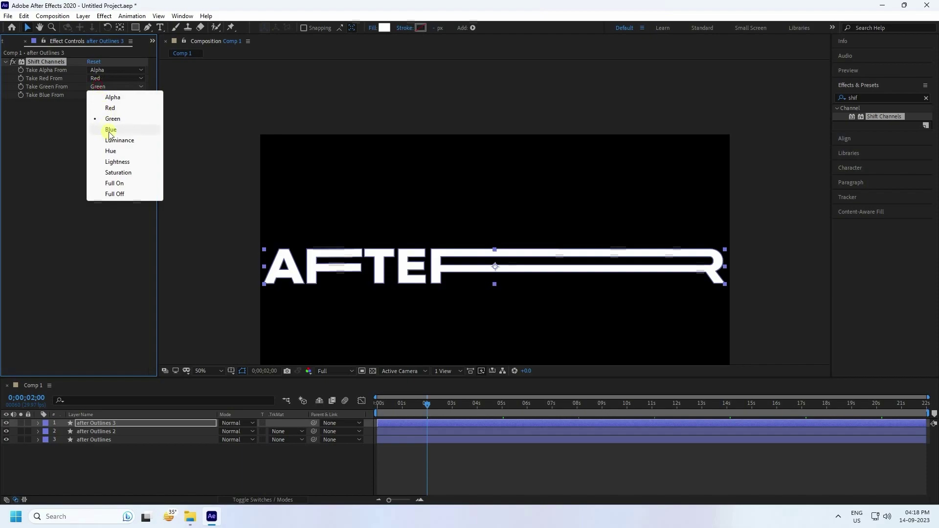
{"action": "left_click", "coordinate": [122, 193]}
{"action": "left_click", "coordinate": [99, 95]}
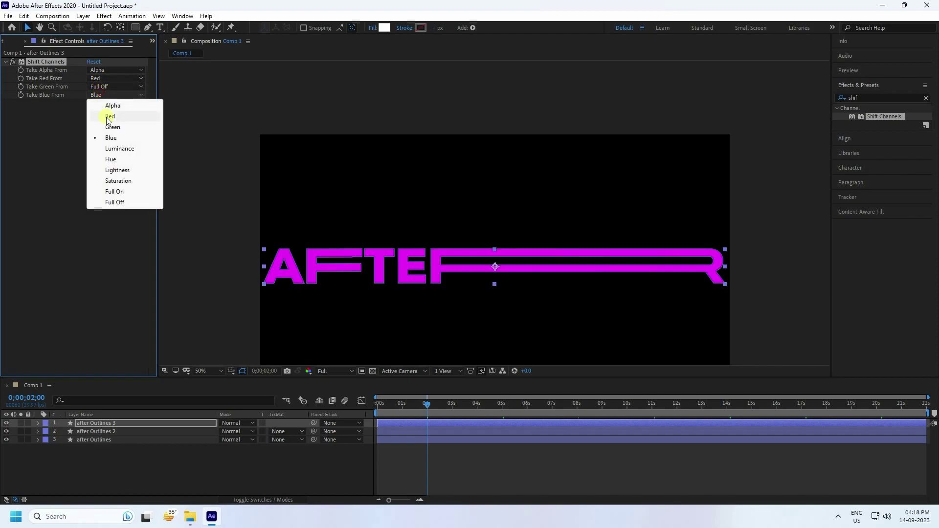
{"action": "left_click", "coordinate": [115, 202]}
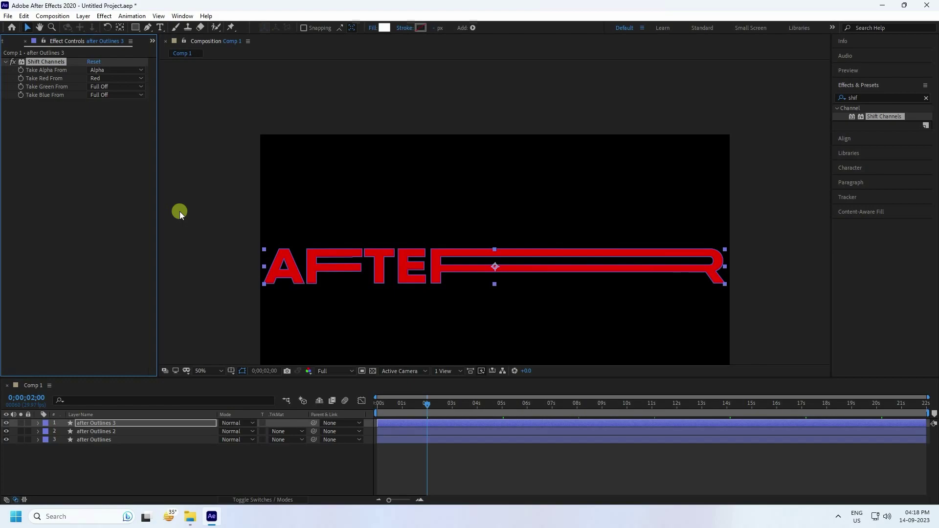
Apply Shift Channels to after Outlines 2 and set its Take Red From and Take Blue From to Full Off.
{"action": "left_click_drag", "start_coordinate": [880, 116], "coordinate": [111, 434]}
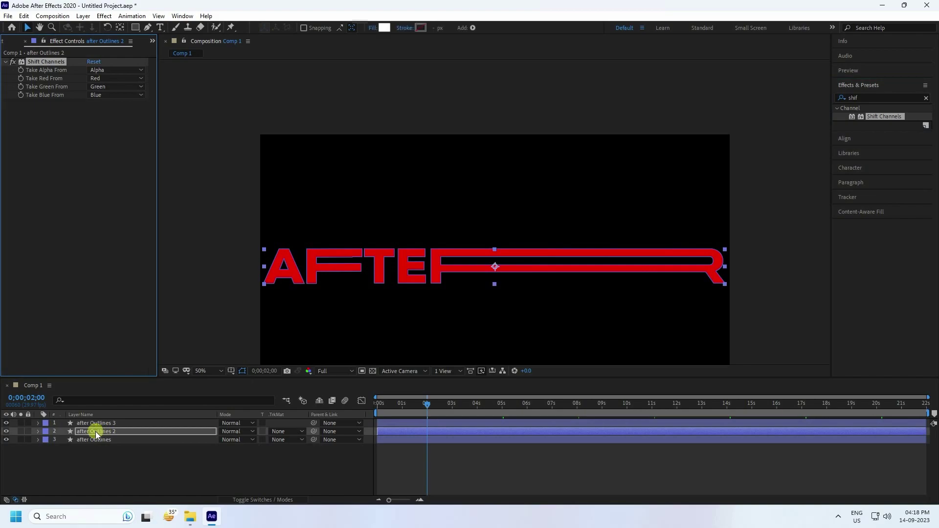
{"action": "left_click", "coordinate": [101, 77]}
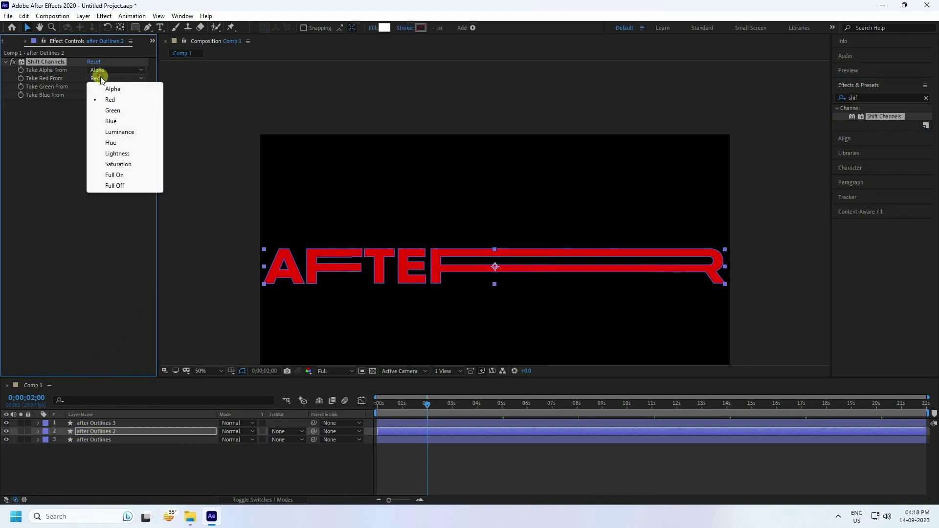
{"action": "left_click", "coordinate": [114, 186]}
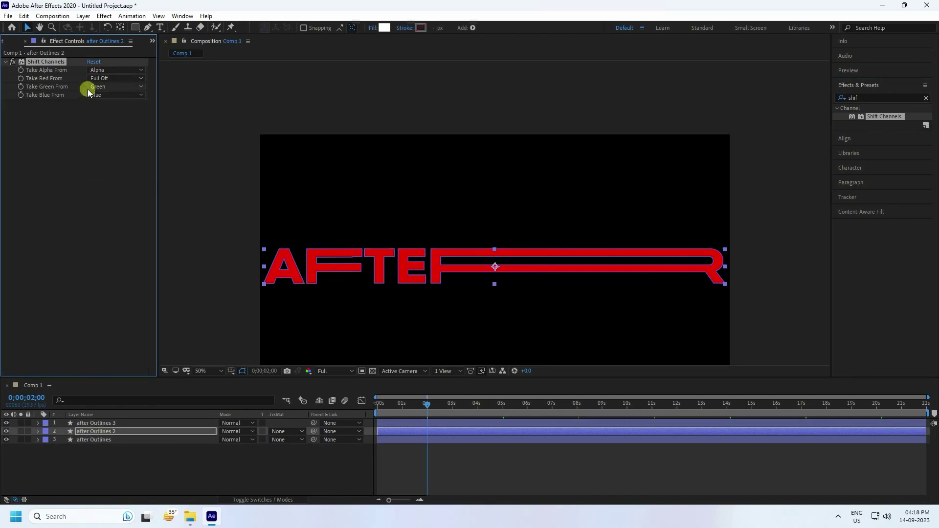
{"action": "left_click", "coordinate": [99, 95]}
{"action": "left_click", "coordinate": [115, 201]}
Apply Shift Channels to the after Outlines layer and set its Take Red From and Take Green From to Full Off.
{"action": "left_click_drag", "start_coordinate": [875, 119], "coordinate": [117, 442]}
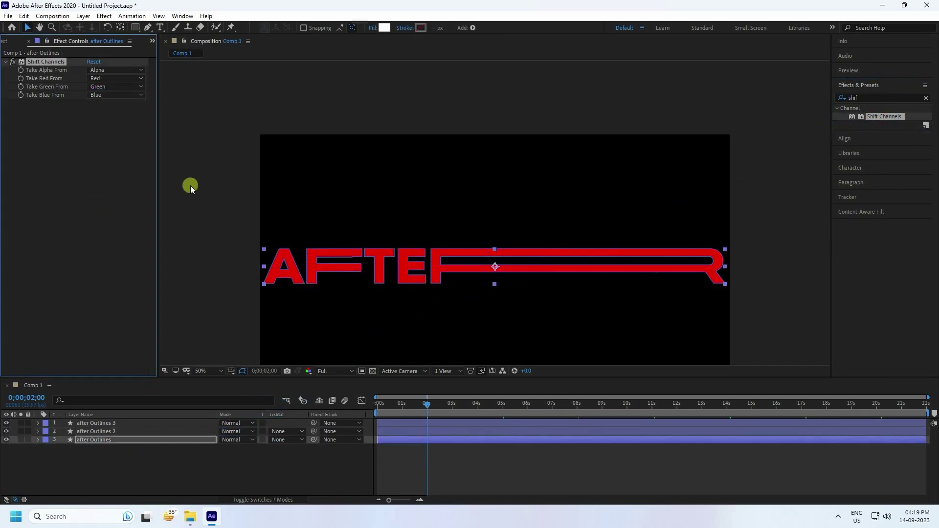
{"action": "left_click", "coordinate": [100, 78]}
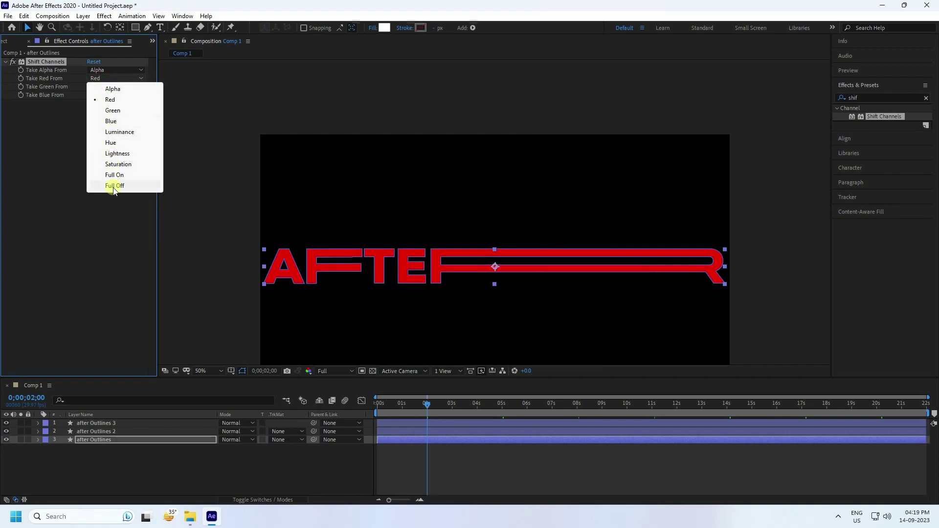
{"action": "left_click", "coordinate": [114, 186]}
{"action": "left_click", "coordinate": [109, 88]}
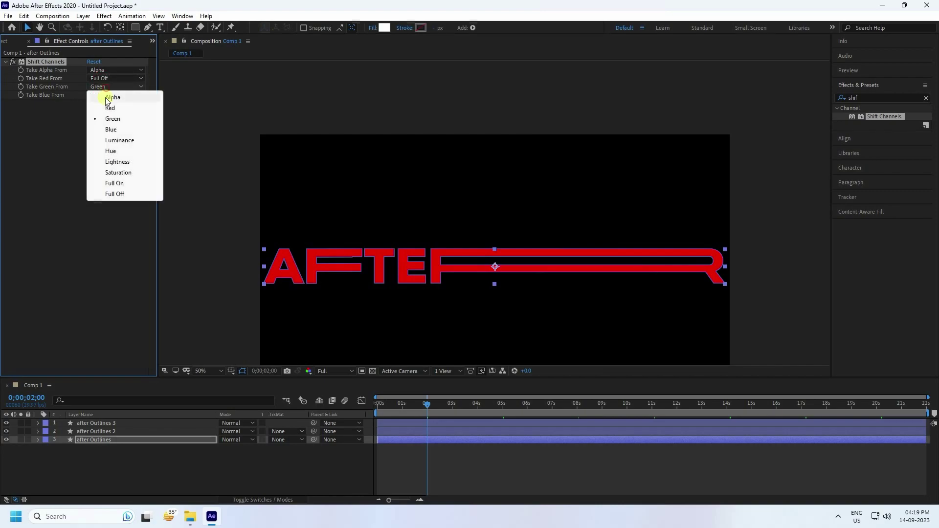
{"action": "left_click", "coordinate": [113, 194]}
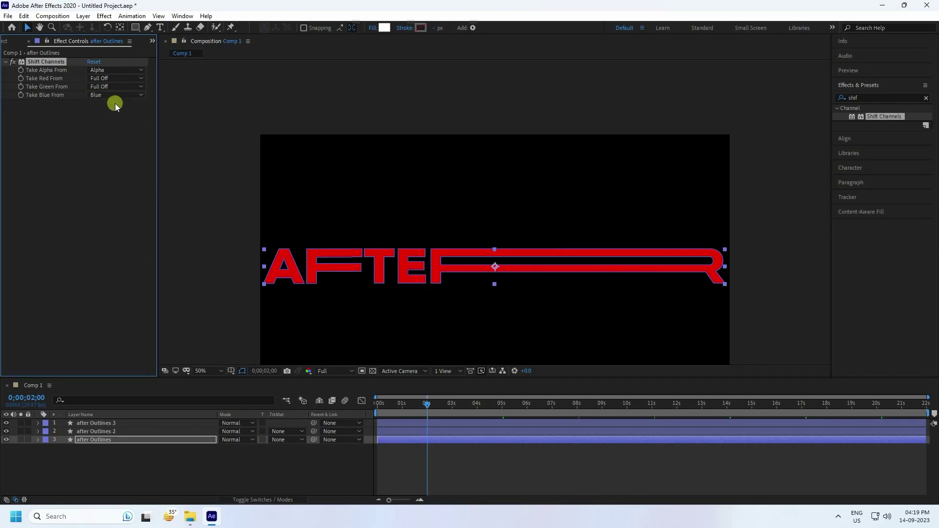
Check the Shift Channels settings of each of the three after Outlines layers.
{"action": "left_click", "coordinate": [100, 438]}
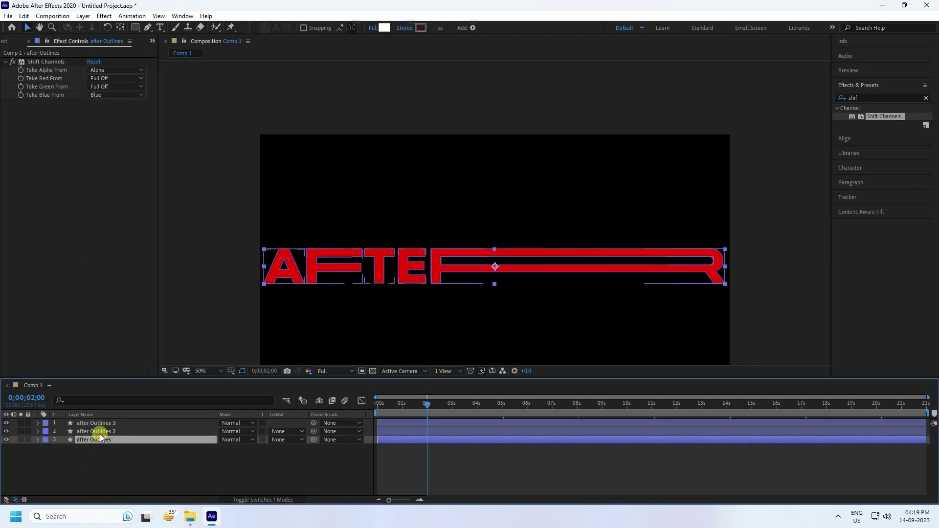
{"action": "left_click", "coordinate": [101, 424]}
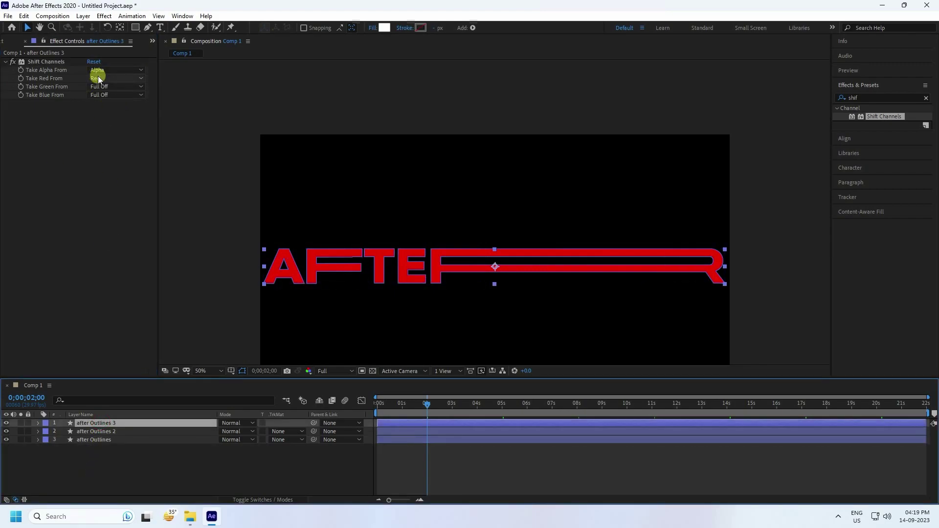
{"action": "left_click", "coordinate": [109, 431]}
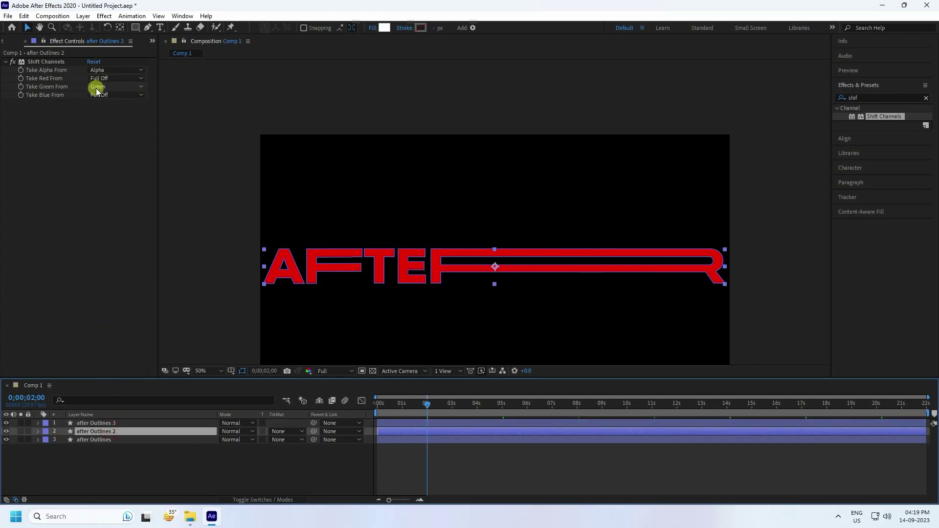
{"action": "left_click", "coordinate": [88, 440]}
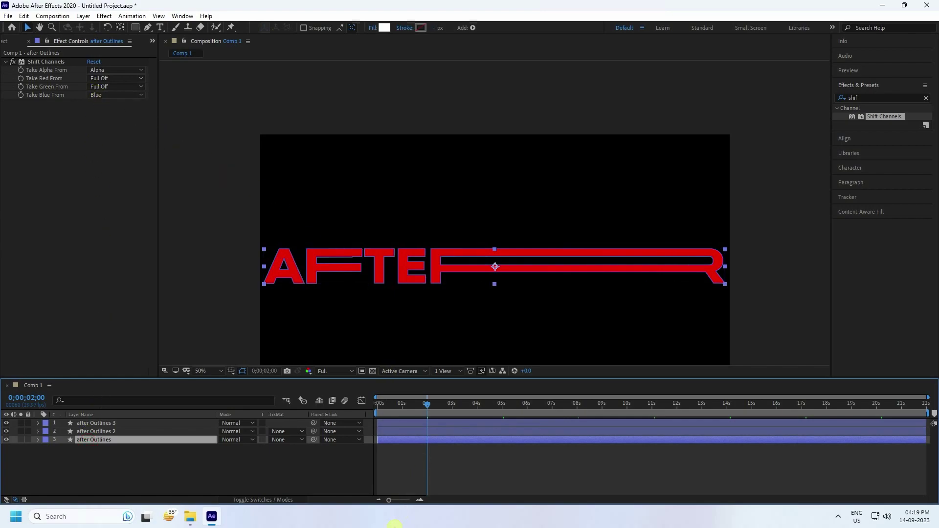
Stagger the layers in time, starting after Outlines 2 at frame 1 and after Outlines 3 at frame 2.
{"action": "left_click_drag", "start_coordinate": [389, 398], "coordinate": [361, 401]}
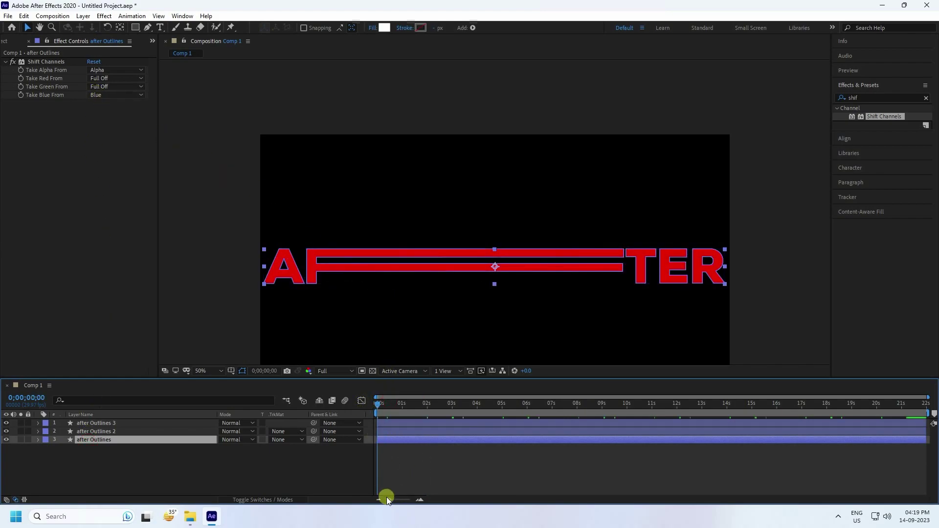
{"action": "left_click_drag", "start_coordinate": [390, 501], "coordinate": [410, 501]}
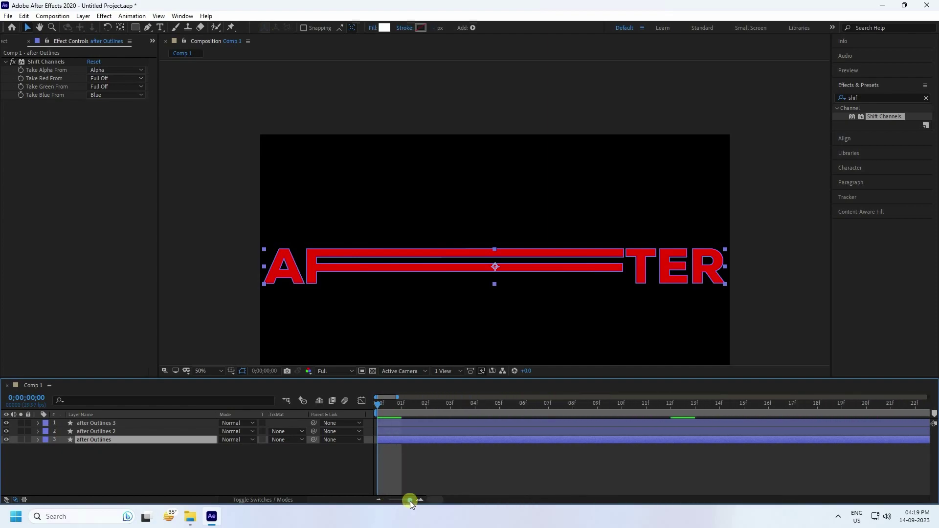
{"action": "left_click_drag", "start_coordinate": [387, 430], "coordinate": [424, 425]}
{"action": "left_click_drag", "start_coordinate": [383, 401], "coordinate": [224, 419]}
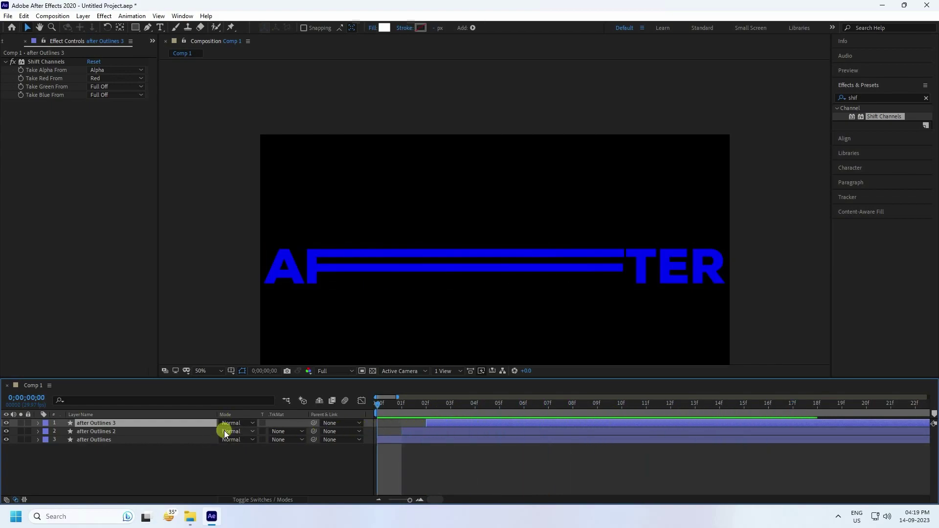
Set the blending mode of all three after Outlines layers to Add.
{"action": "left_click", "coordinate": [233, 424]}
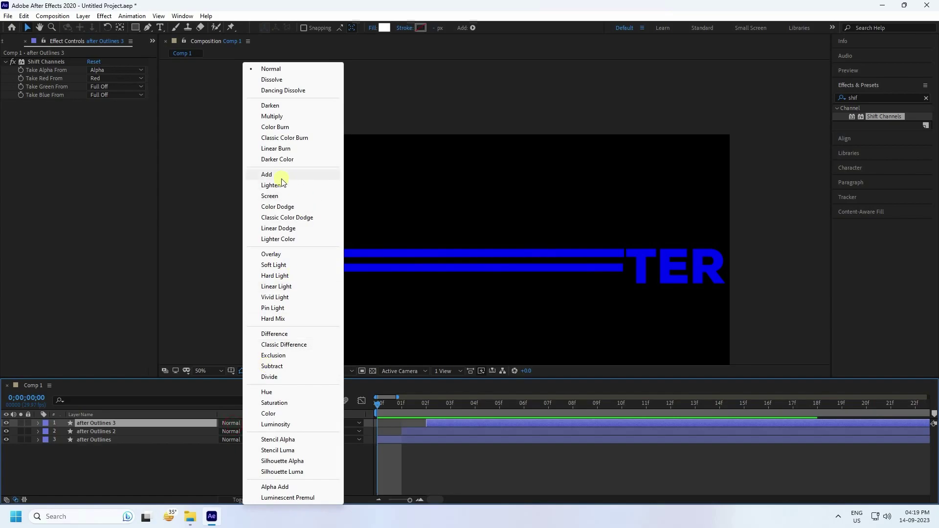
{"action": "left_click", "coordinate": [266, 175]}
{"action": "left_click", "coordinate": [233, 439]}
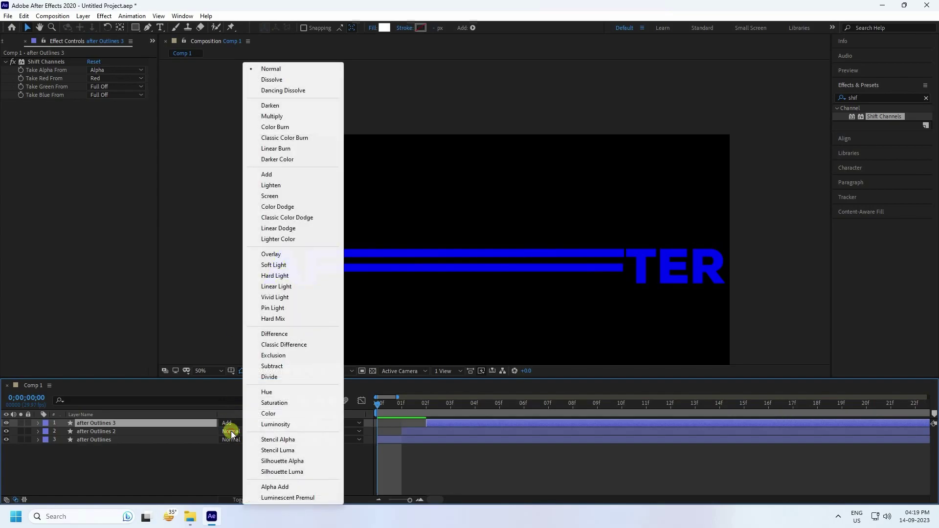
{"action": "left_click", "coordinate": [270, 175]}
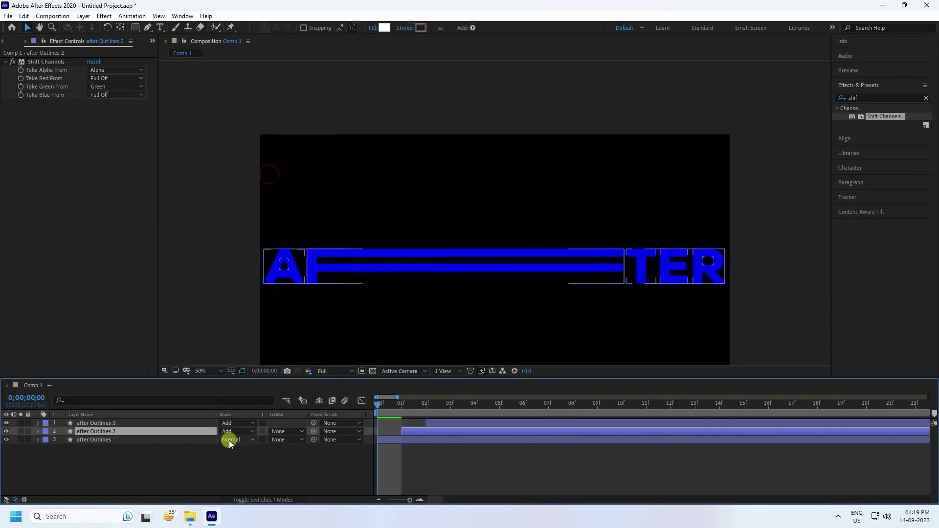
{"action": "left_click", "coordinate": [230, 440]}
{"action": "left_click", "coordinate": [269, 113]}
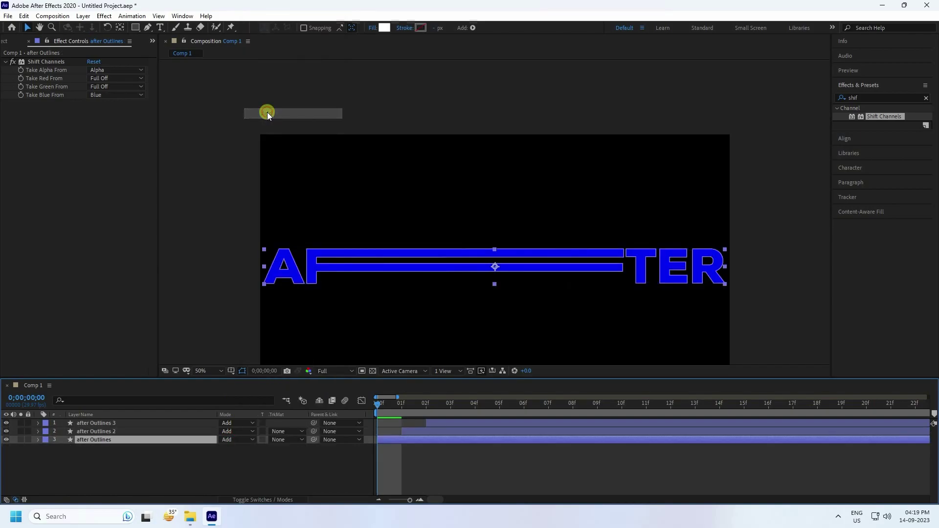
Preview the colour-split stretch animation from the start with the whole composition fitted in the viewer.
{"action": "left_click", "coordinate": [854, 71]}
{"action": "left_click", "coordinate": [882, 84]}
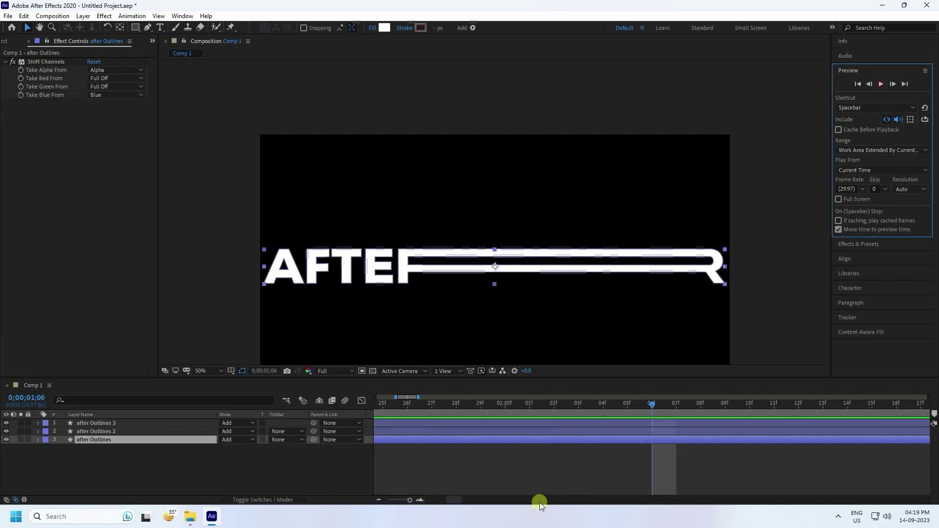
{"action": "key", "text": "space"}
{"action": "left_click_drag", "start_coordinate": [410, 501], "coordinate": [389, 500]}
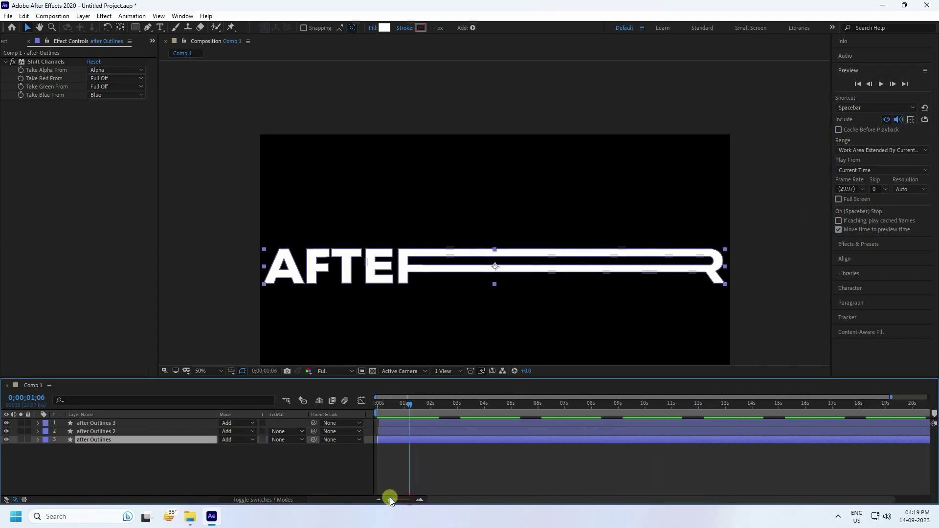
{"action": "left_click_drag", "start_coordinate": [406, 403], "coordinate": [326, 438]}
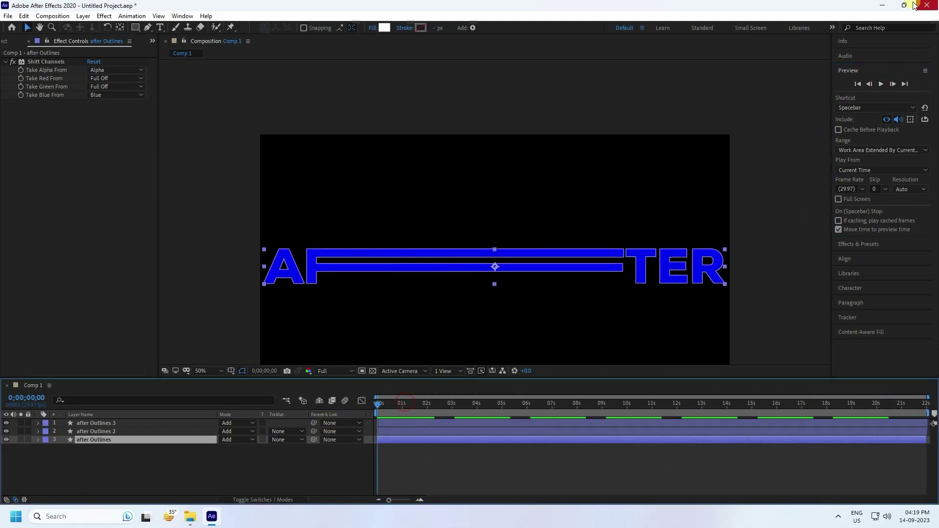
{"action": "left_click", "coordinate": [882, 83]}
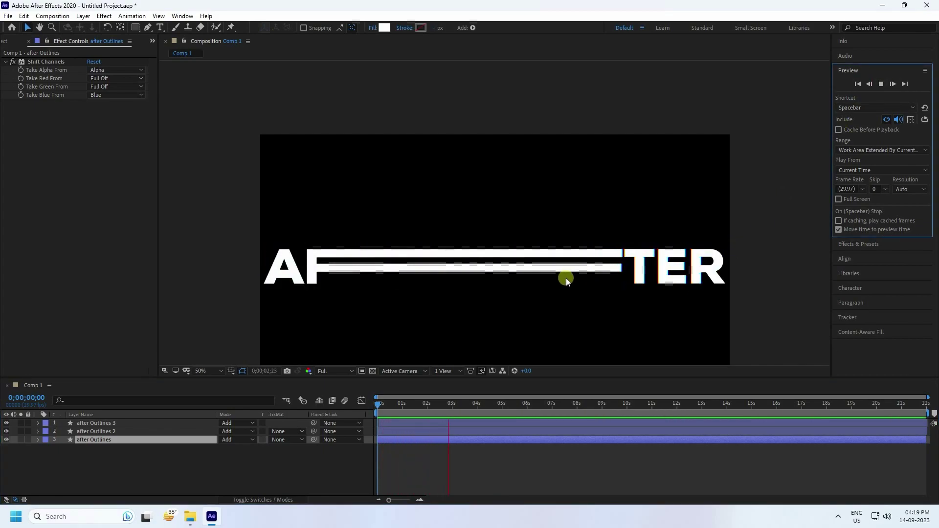
{"action": "left_click", "coordinate": [207, 371]}
{"action": "left_click", "coordinate": [215, 209]}
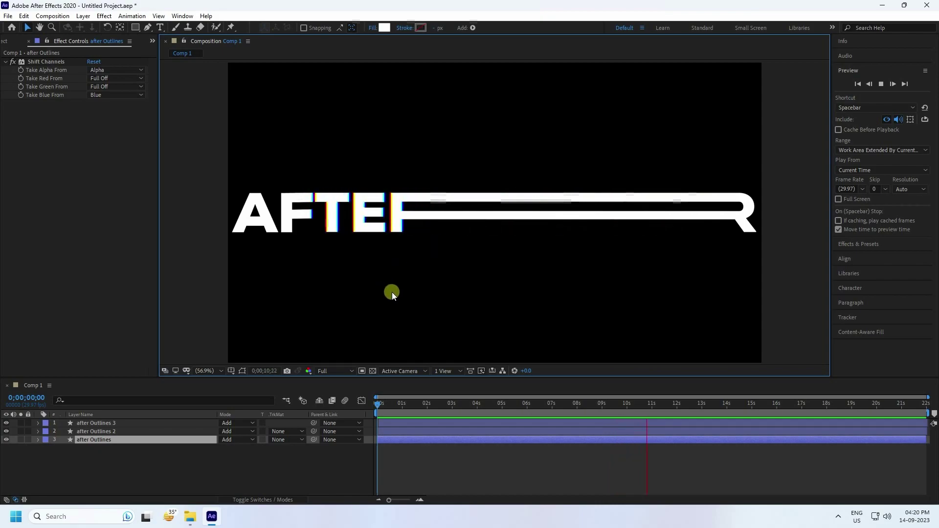
{"action": "key", "text": "space"}
Pre-compose all three after Outlines layers into a new composition named TEXT.
{"action": "left_click", "coordinate": [90, 447]}
{"action": "key", "text": "ctrl+a"}
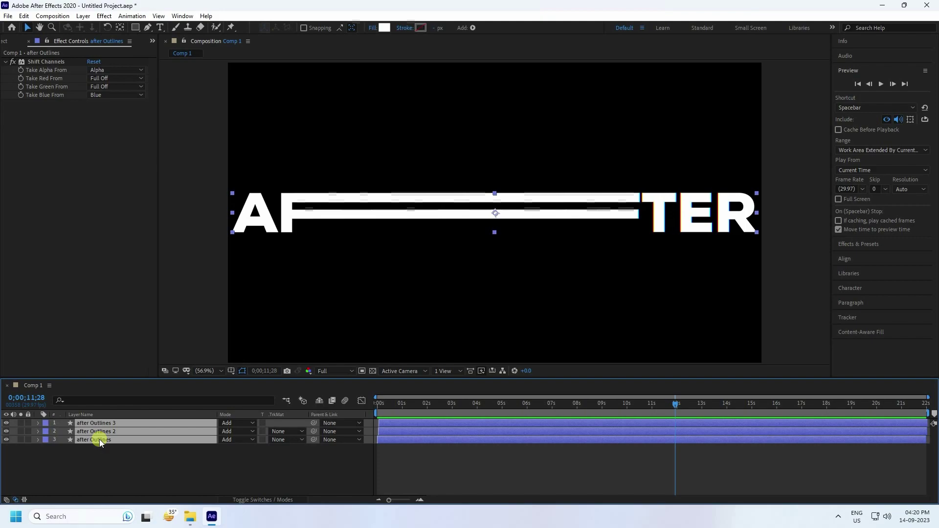
{"action": "right_click", "coordinate": [99, 439]}
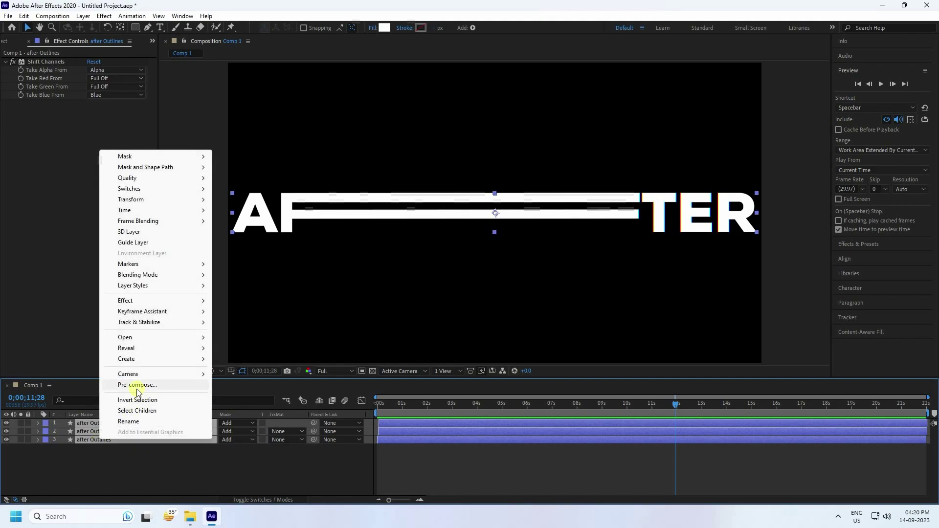
{"action": "left_click", "coordinate": [137, 389]}
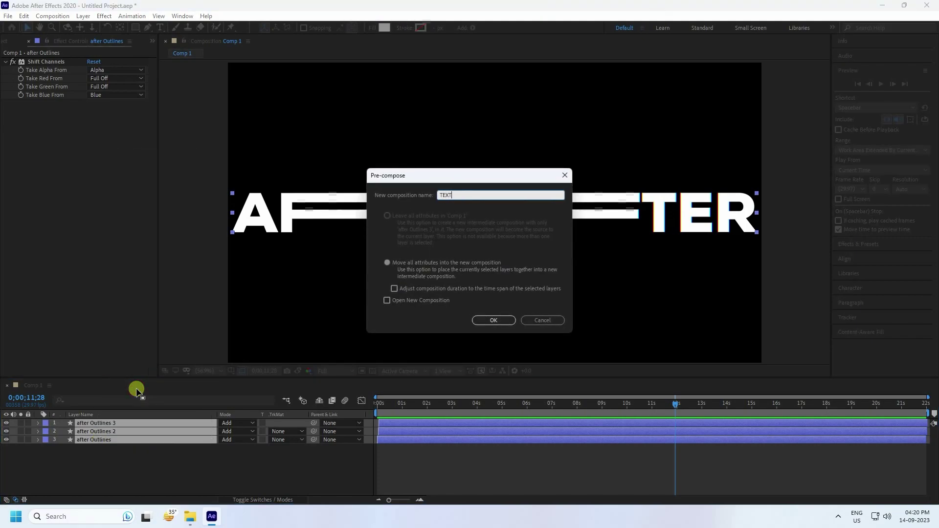
{"action": "key", "text": "Return"}
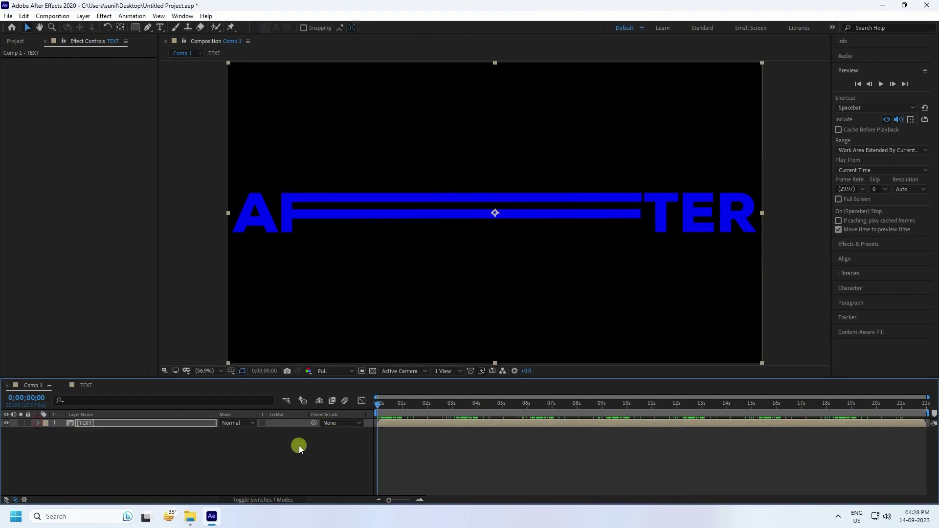
Duplicate the TEXT layer and set the lower copy's X position to 2880.
{"action": "left_click", "coordinate": [299, 445]}
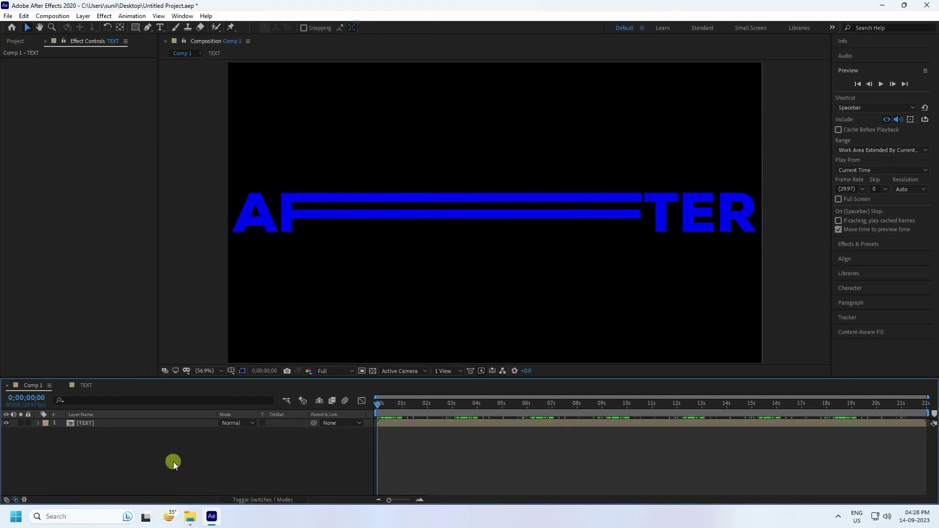
{"action": "left_click", "coordinate": [89, 424]}
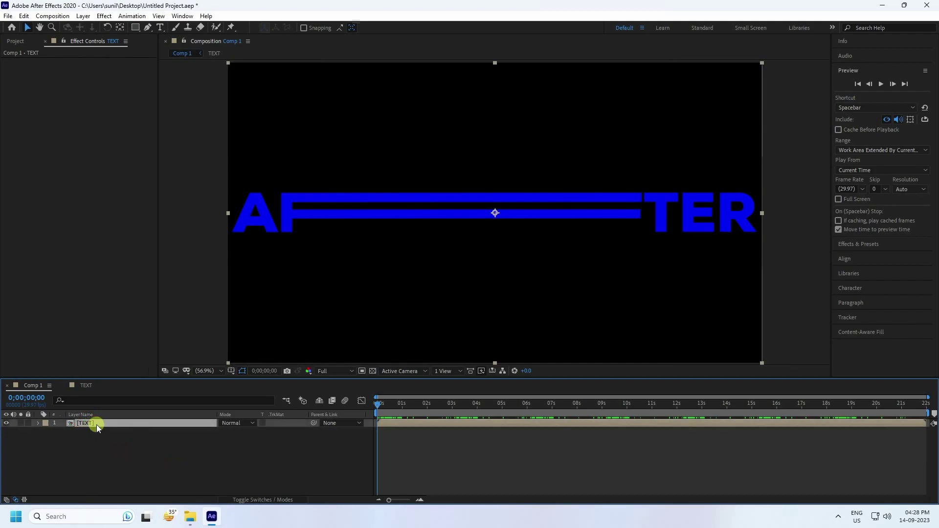
{"action": "key", "text": "ctrl+d"}
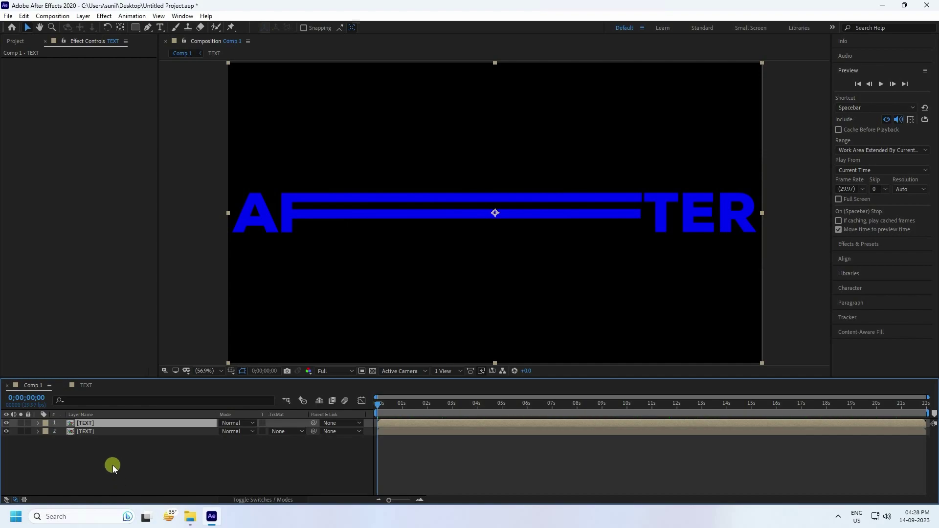
{"action": "left_click", "coordinate": [86, 431]}
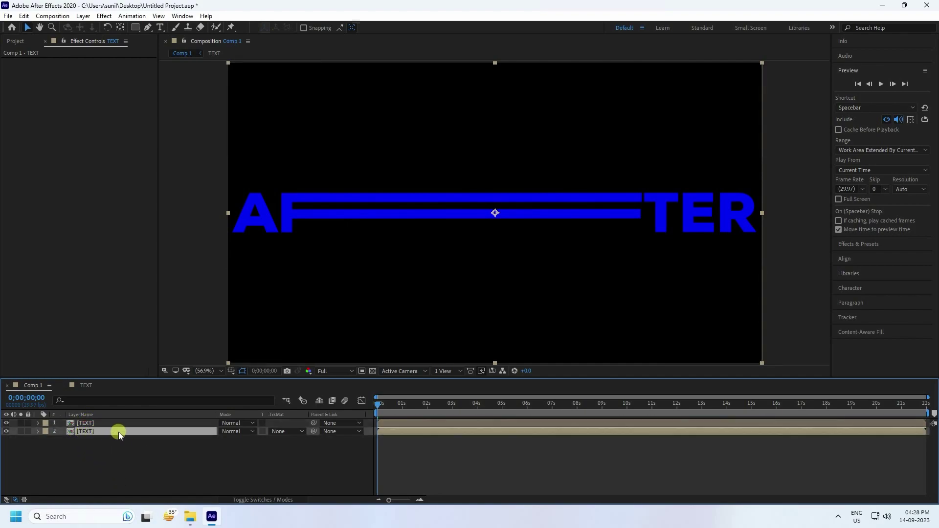
{"action": "key", "text": "p"}
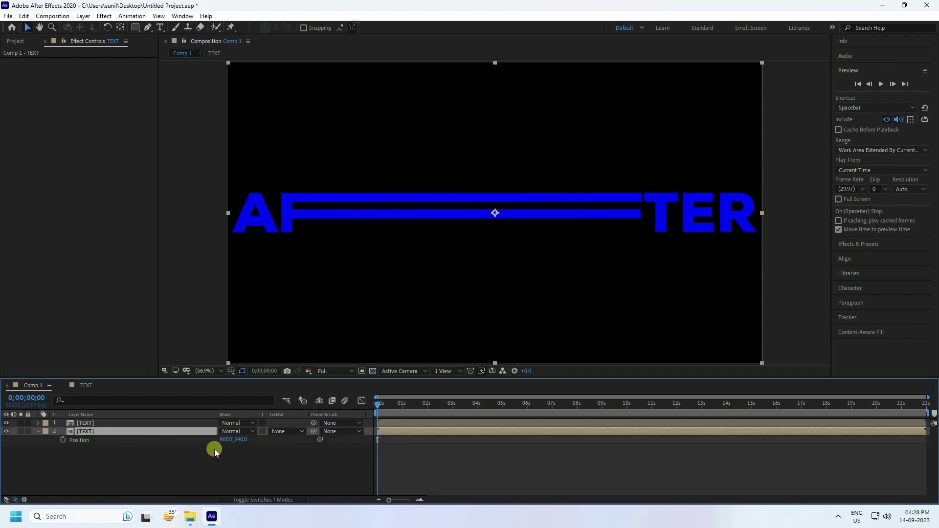
{"action": "left_click_drag", "start_coordinate": [224, 442], "coordinate": [699, 458]}
{"action": "left_click_drag", "start_coordinate": [233, 439], "coordinate": [701, 456]}
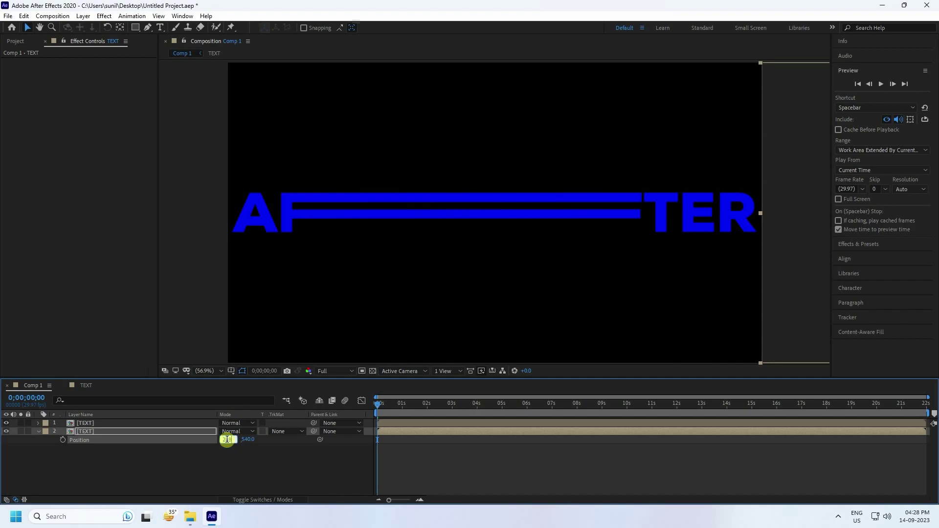
{"action": "key", "text": "Return"}
Parent the upper TEXT layer to the lower copy and test the link by shifting the lower layer's X position.
{"action": "left_click", "coordinate": [138, 423]}
{"action": "left_click_drag", "start_coordinate": [314, 426], "coordinate": [156, 433]}
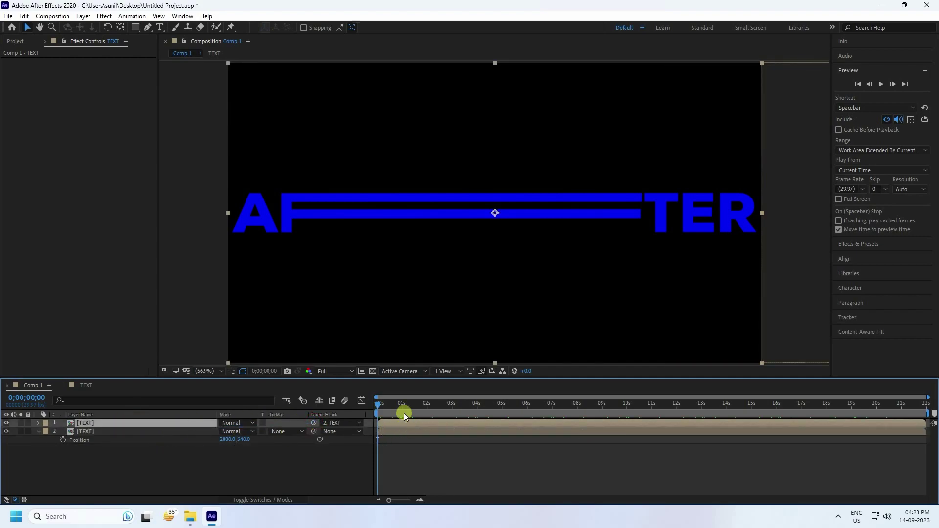
{"action": "left_click_drag", "start_coordinate": [224, 438], "coordinate": [41, 472]}
{"action": "left_click_drag", "start_coordinate": [233, 447], "coordinate": [4, 451]}
Set the lower TEXT layer's X position to 960 and keyframe it at the start of the composition.
{"action": "mouse_move", "coordinate": [230, 443]}
{"action": "left_mouse_down"}
{"action": "mouse_move", "coordinate": [164, 445]}
{"action": "mouse_move", "coordinate": [195, 455]}
{"action": "mouse_move", "coordinate": [228, 443]}
{"action": "left_mouse_up"}
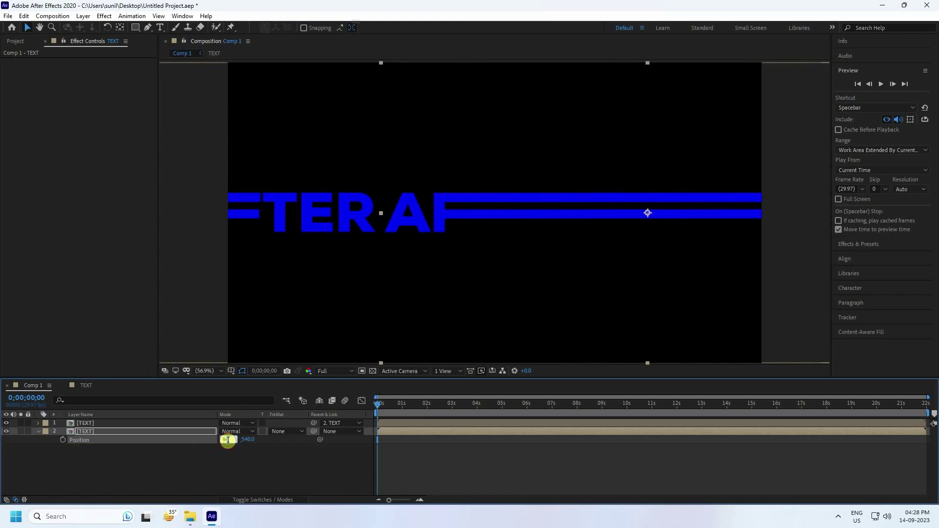
{"action": "key", "text": "Return"}
{"action": "left_click", "coordinate": [63, 440]}
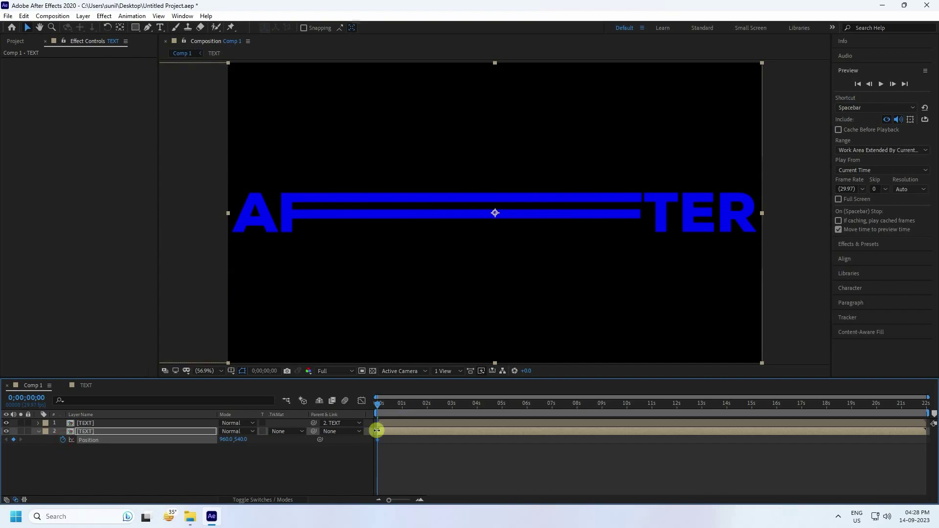
Keyframe the lower TEXT layer's X position at 2880 at the 4-second mark.
{"action": "left_click_drag", "start_coordinate": [378, 403], "coordinate": [477, 418]}
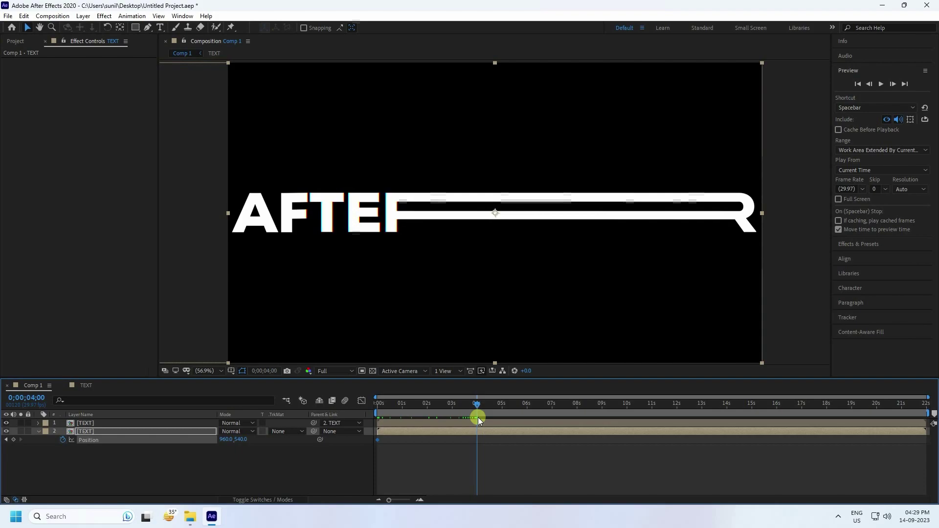
{"action": "left_click", "coordinate": [230, 440]}
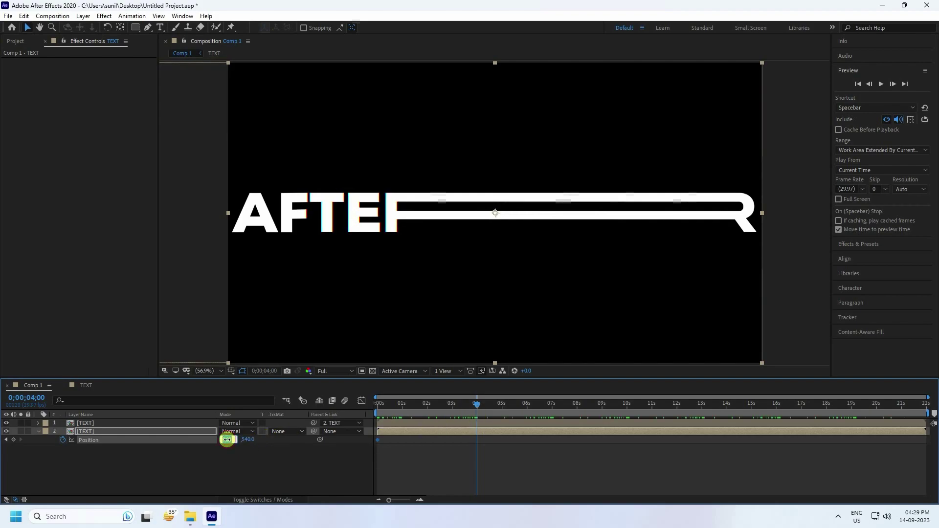
{"action": "type", "text": "2180"}
{"action": "key", "text": "Return"}
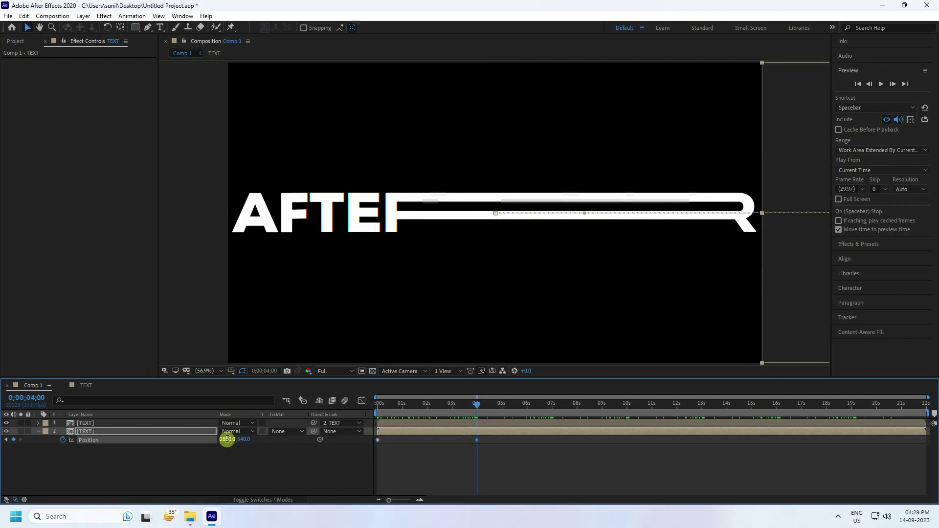
Preview the sliding TEXT row from the start of the composition.
{"action": "left_click_drag", "start_coordinate": [390, 403], "coordinate": [378, 403]}
{"action": "key", "text": "space"}
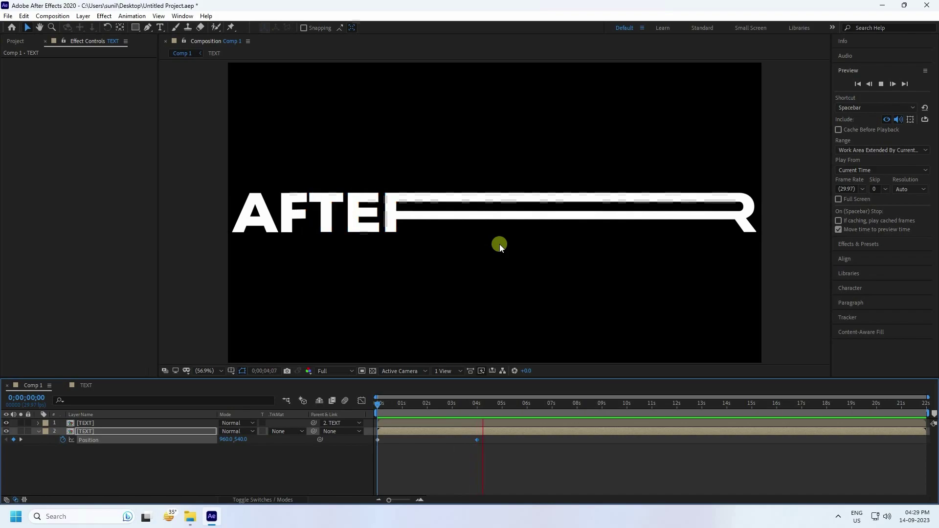
{"action": "left_click_drag", "start_coordinate": [496, 398], "coordinate": [315, 419]}
{"action": "key", "text": "space"}
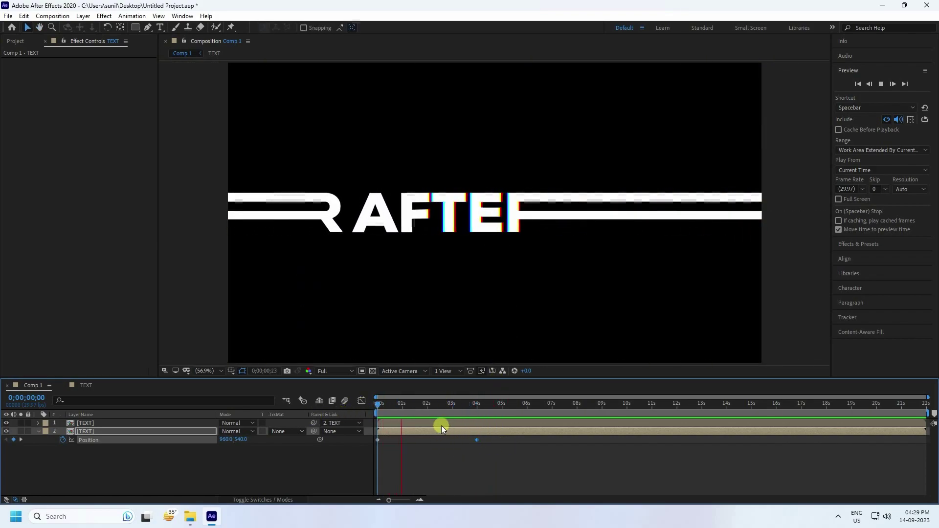
{"action": "key", "text": "space"}
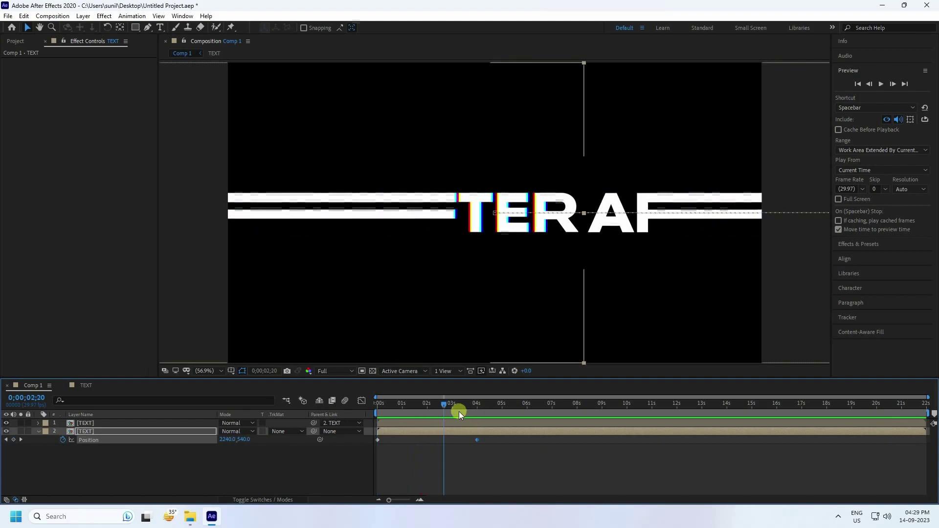
Add a loopOut() expression to the Position keyframes of the lower TEXT layer.
{"action": "left_click", "coordinate": [21, 440]}
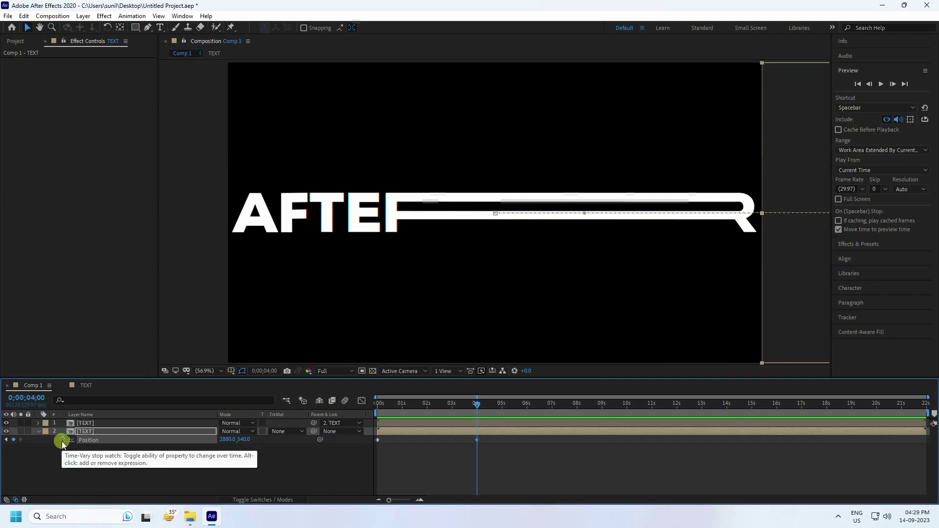
{"action": "left_click", "coordinate": [62, 442], "text": "alt"}
{"action": "type", "text": "loop"}
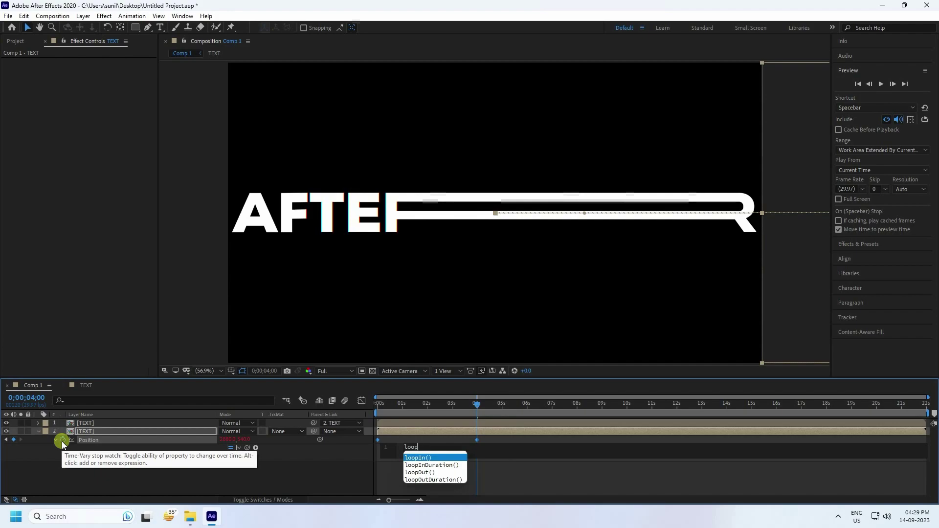
{"action": "key", "text": "Down"}
{"action": "key", "text": "Down"}
{"action": "key", "text": "Return"}
{"action": "key", "text": "KP_Enter"}
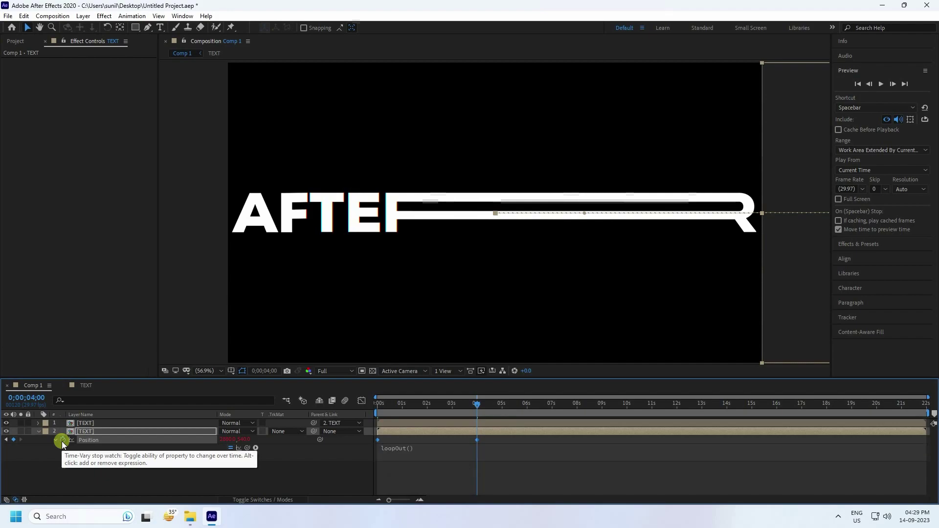
Preview the looped TEXT slide from the start to check how it repeats beyond the last keyframe.
{"action": "left_click", "coordinate": [383, 402]}
{"action": "key", "text": "space"}
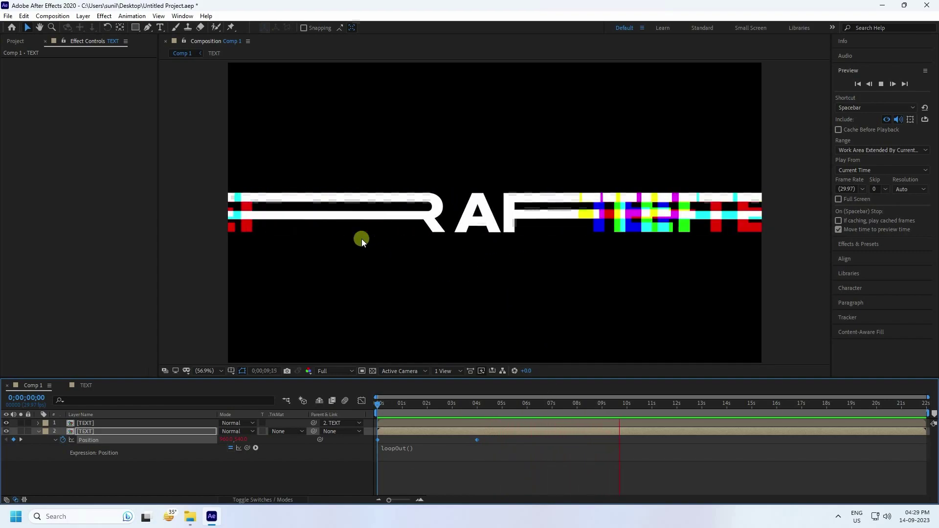
{"action": "key", "text": "space"}
Pre-compose both TEXT layers into a new composition named ANIMATION, moving all attributes into it.
{"action": "left_click", "coordinate": [38, 432]}
{"action": "left_click_drag", "start_coordinate": [61, 457], "coordinate": [104, 405]}
{"action": "right_click", "coordinate": [94, 431]}
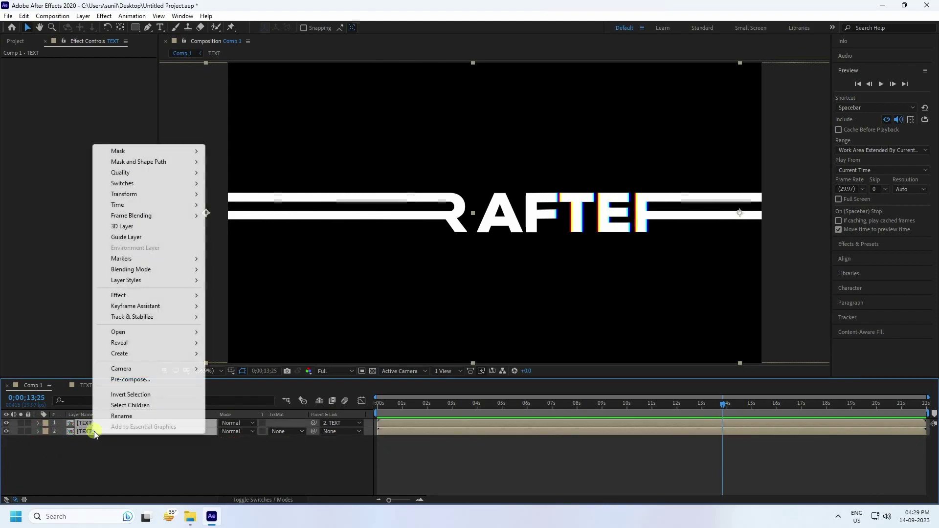
{"action": "left_click", "coordinate": [124, 381]}
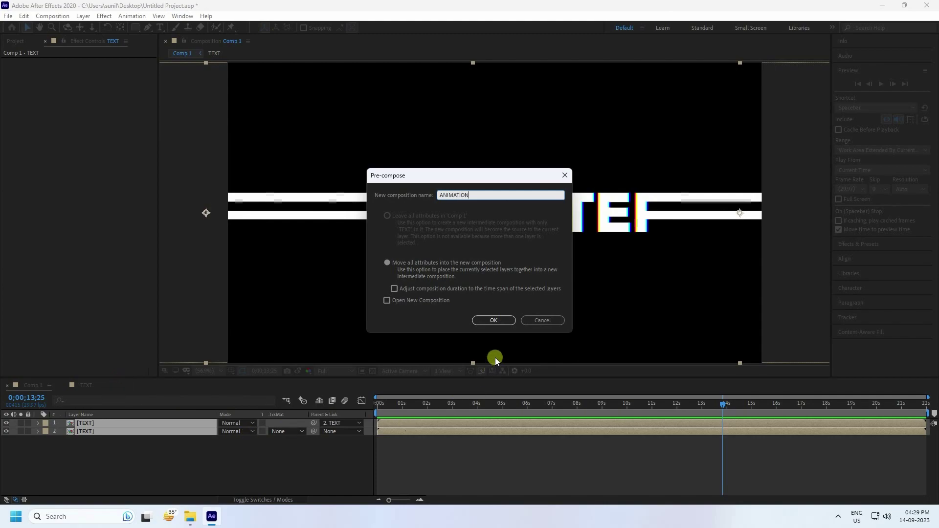
{"action": "left_click", "coordinate": [494, 320]}
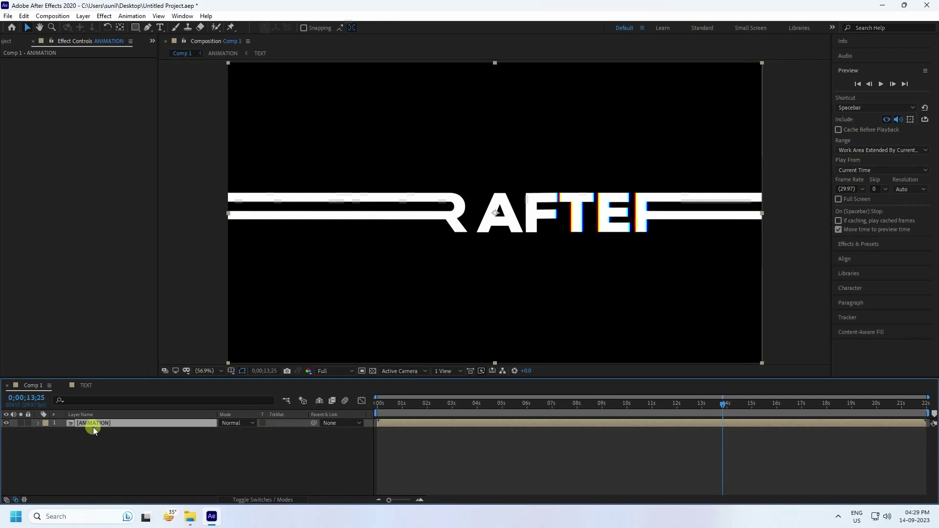
Move the ANIMATION layer straight down so its text row sits along the composition's bottom edge.
{"action": "scroll", "coordinate": [513, 192], "scroll_direction": "down", "scroll_amount": 1}
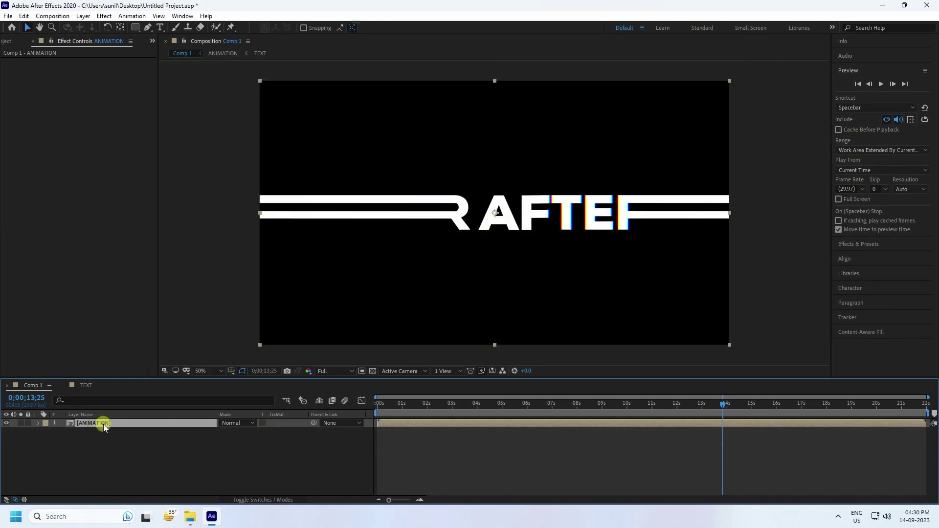
{"action": "left_click_drag", "start_coordinate": [459, 224], "coordinate": [449, 336]}
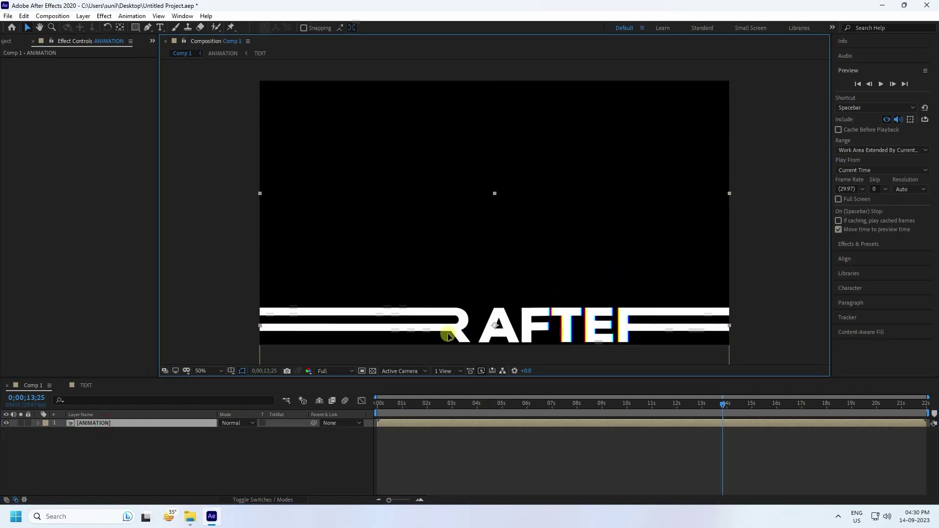
{"action": "left_click", "coordinate": [204, 372]}
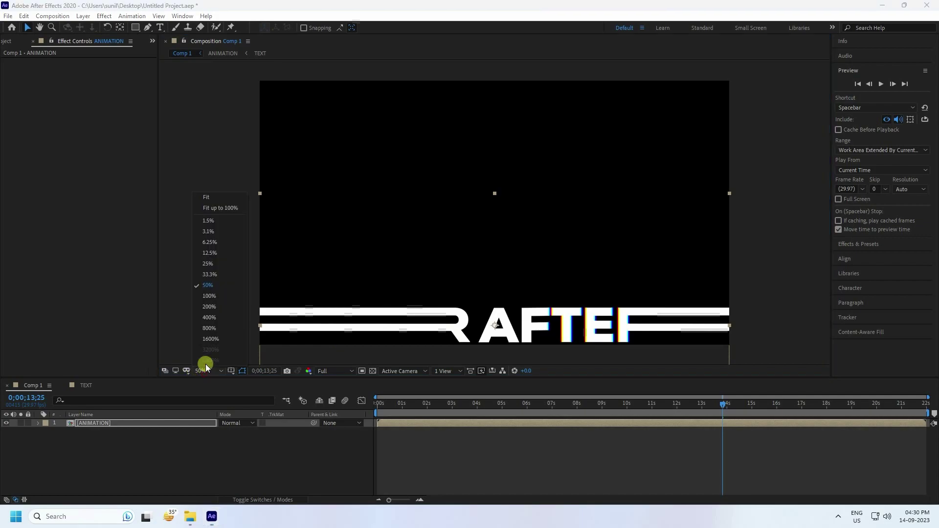
{"action": "left_click", "coordinate": [238, 209]}
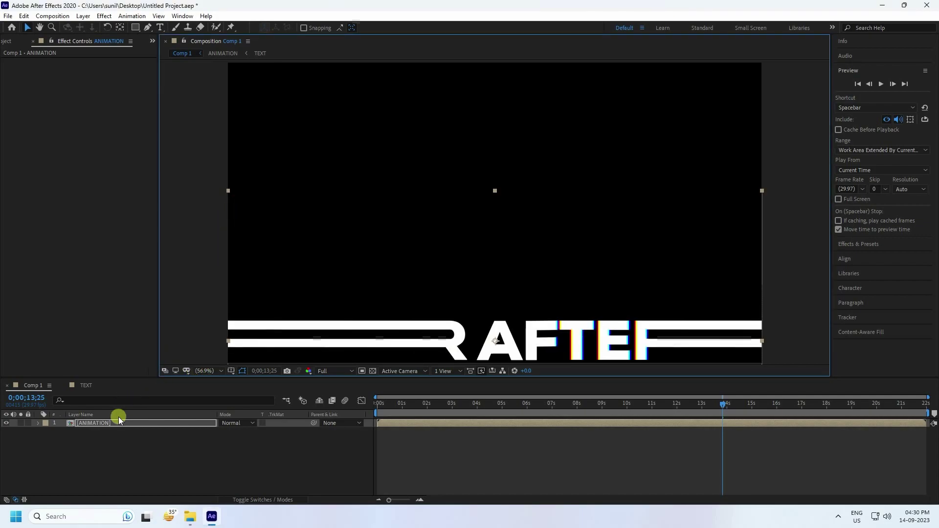
Duplicate the ANIMATION row upward, first singly and then as a pair, to stack four closely spaced rows.
{"action": "key", "text": "ctrl+d"}
{"action": "left_click_drag", "start_coordinate": [464, 351], "coordinate": [454, 308]}
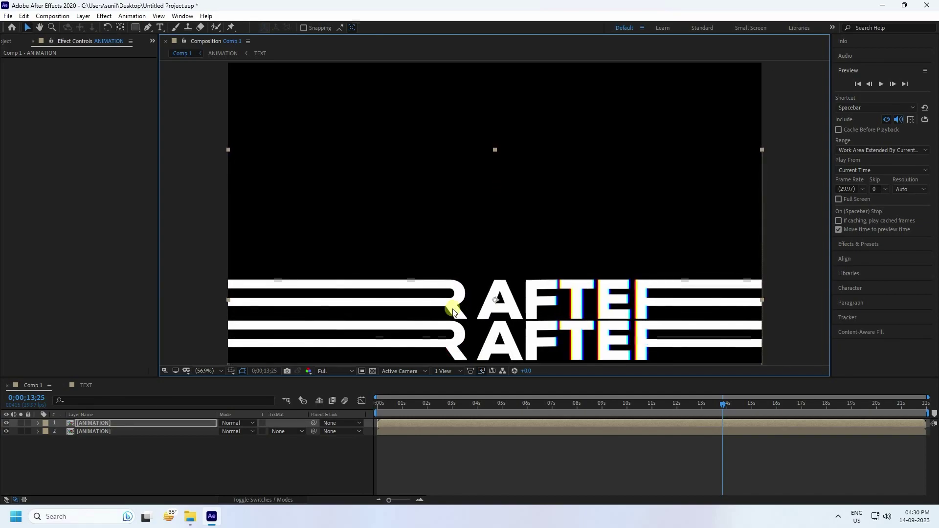
{"action": "left_click_drag", "start_coordinate": [91, 450], "coordinate": [113, 416]}
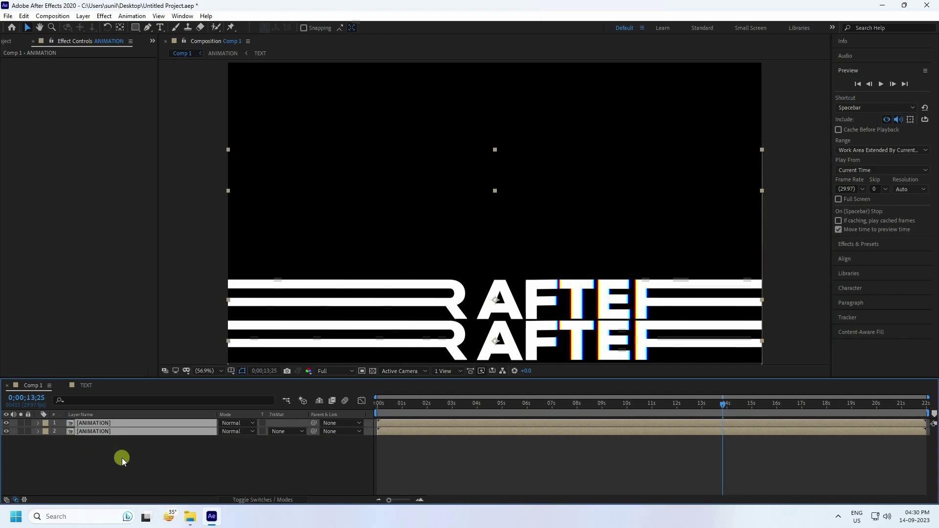
{"action": "key", "text": "ctrl+d"}
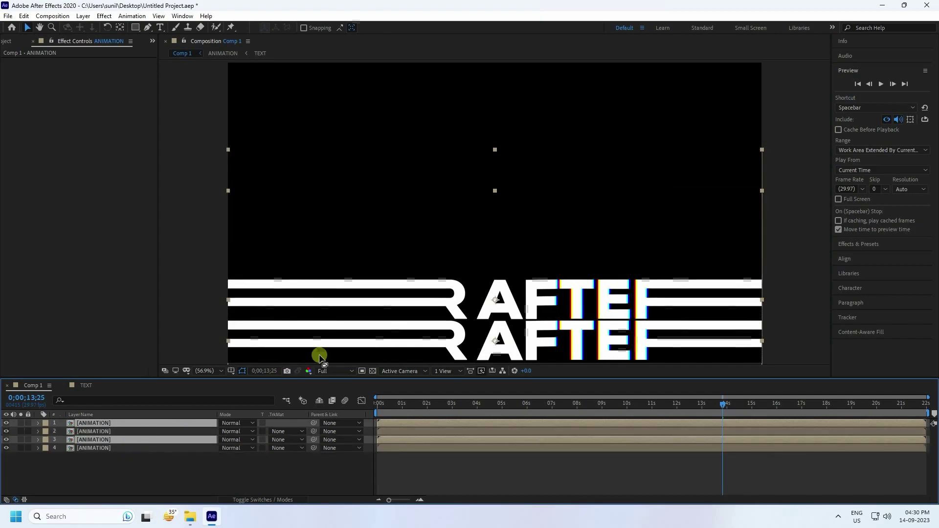
{"action": "left_click_drag", "start_coordinate": [460, 313], "coordinate": [463, 228]}
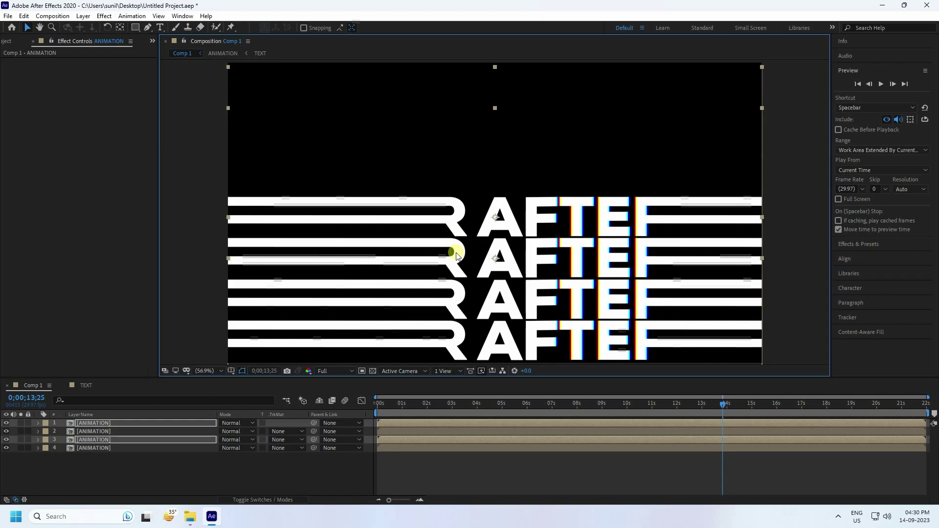
Duplicate all four ANIMATION layers and move the copies up so eight evenly spaced rows fill the frame.
{"action": "key", "text": "comma"}
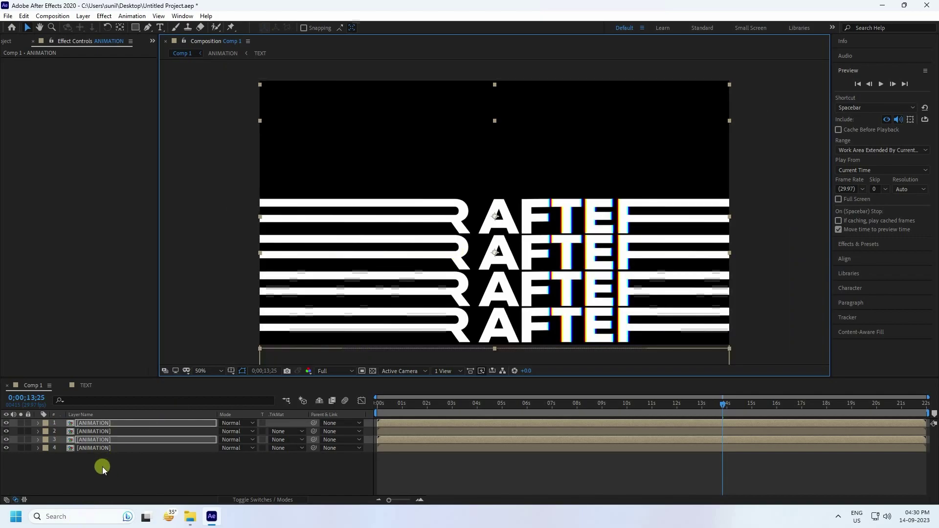
{"action": "left_click_drag", "start_coordinate": [102, 467], "coordinate": [140, 392]}
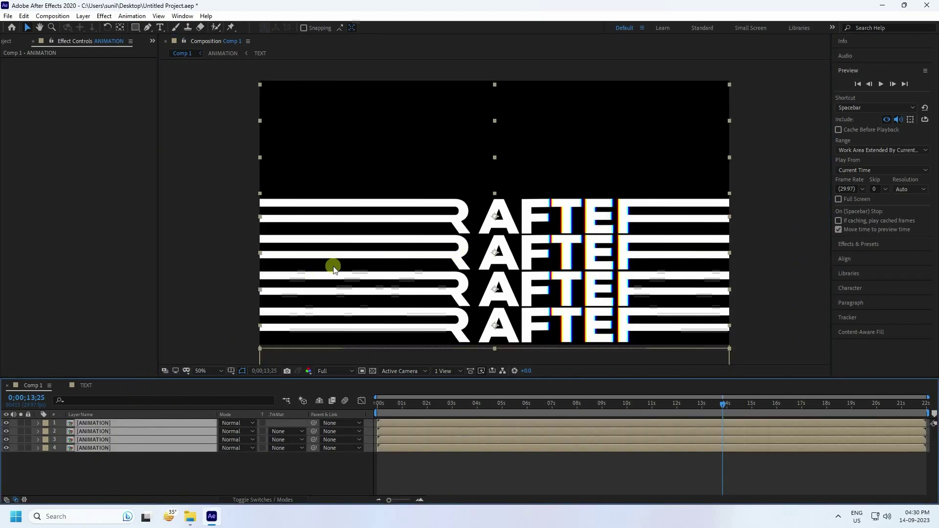
{"action": "key", "text": "ctrl+d"}
{"action": "left_click_drag", "start_coordinate": [455, 238], "coordinate": [465, 78]}
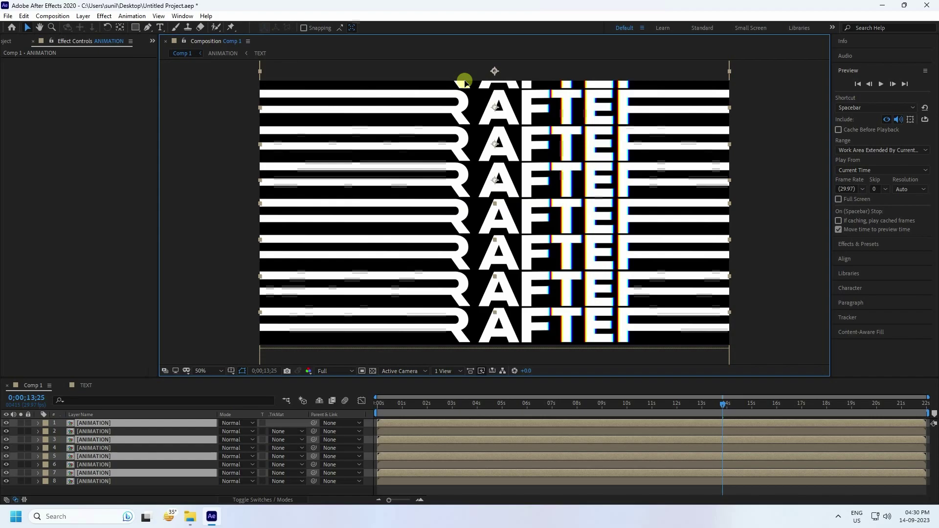
{"action": "left_click", "coordinate": [505, 280]}
Select all eight ANIMATION layers and shift them slightly down to centre the stack vertically, checking at the first frame.
{"action": "key", "text": "comma"}
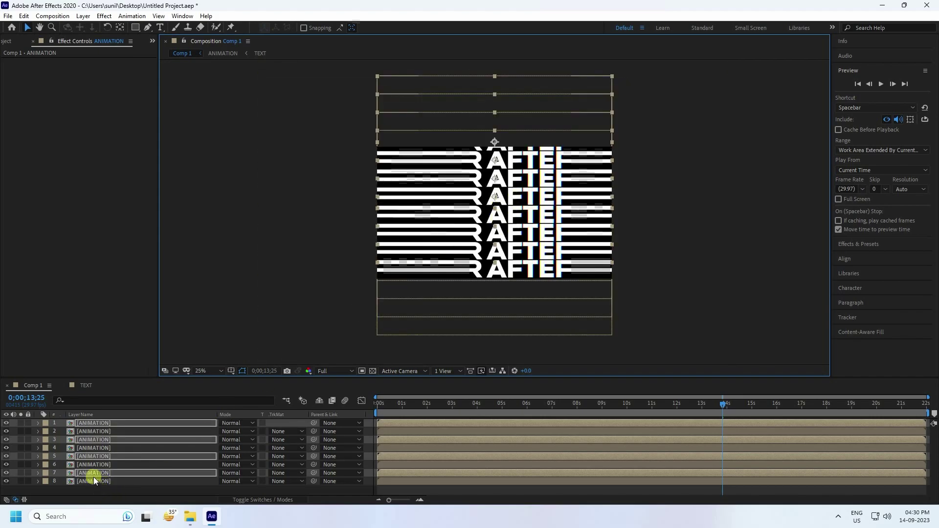
{"action": "left_click_drag", "start_coordinate": [125, 379], "coordinate": [130, 357]}
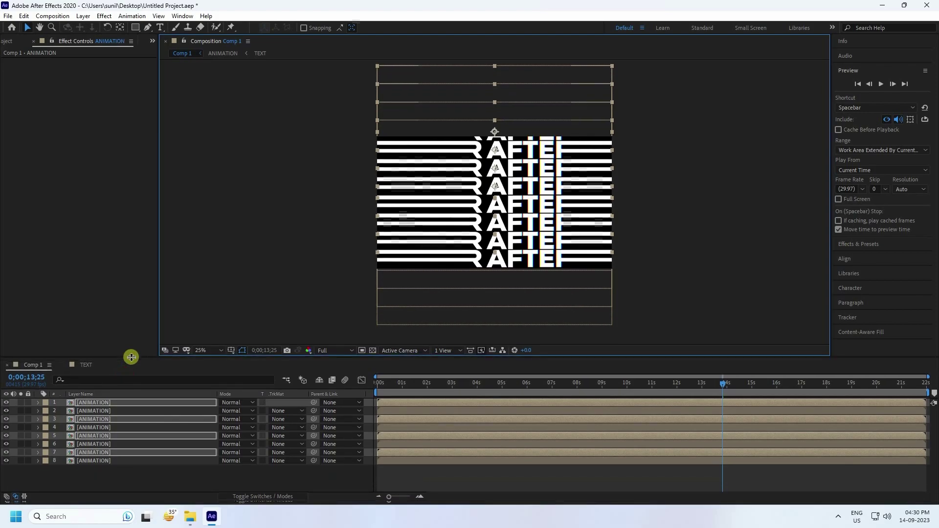
{"action": "left_click_drag", "start_coordinate": [87, 469], "coordinate": [114, 390]}
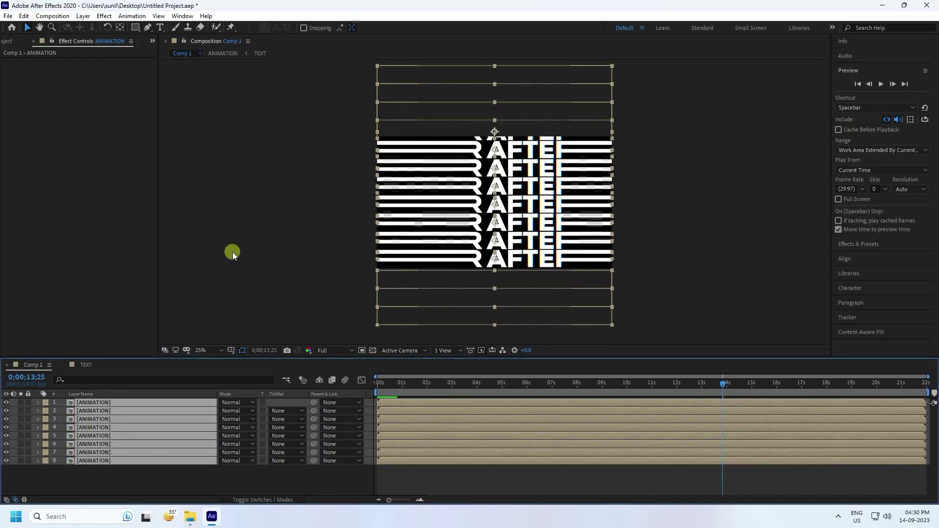
{"action": "left_click_drag", "start_coordinate": [723, 389], "coordinate": [219, 369]}
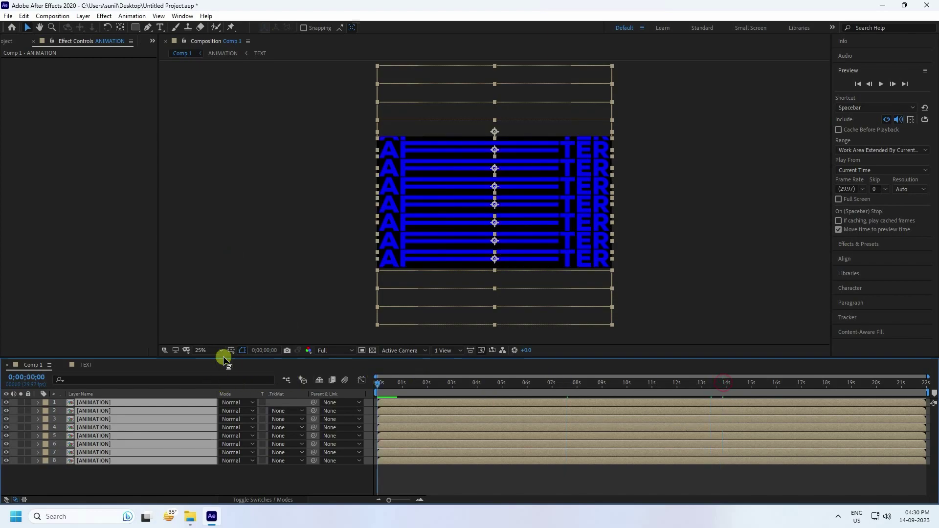
{"action": "left_click", "coordinate": [332, 291]}
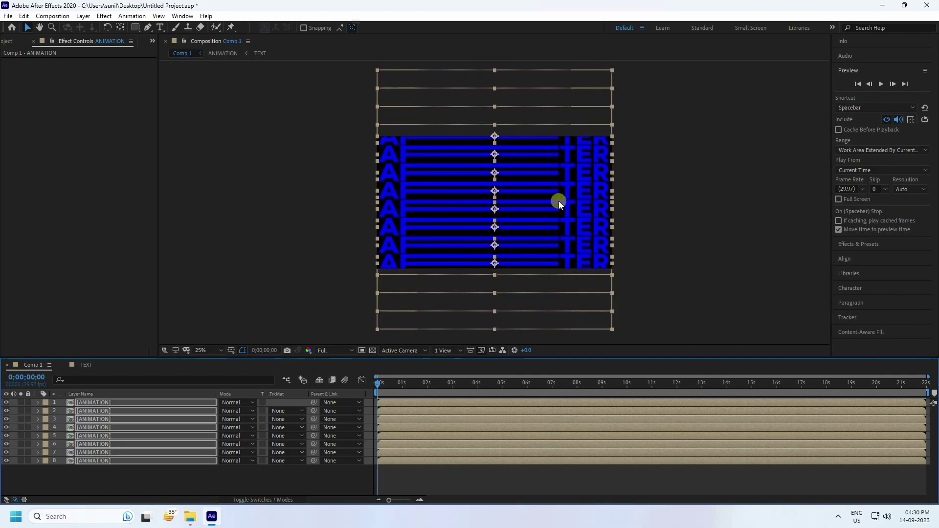
Preview the eight-row ANIMATION stack from the start of the composition.
{"action": "left_click", "coordinate": [196, 356]}
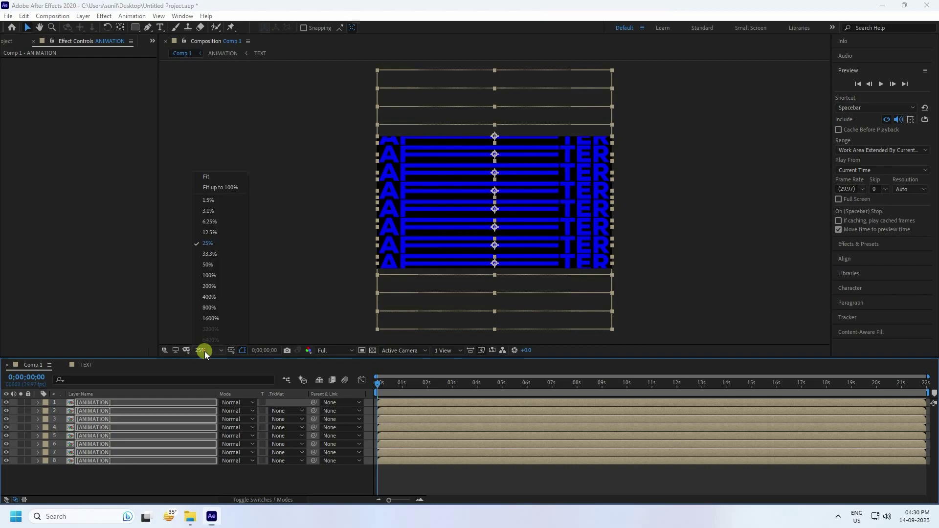
{"action": "left_click", "coordinate": [235, 186]}
{"action": "left_click", "coordinate": [883, 84]}
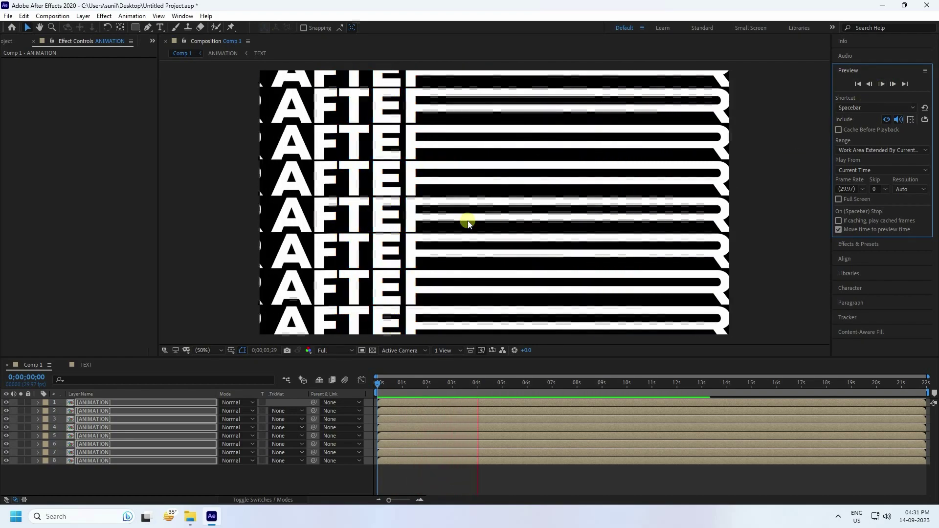
{"action": "key", "text": "space"}
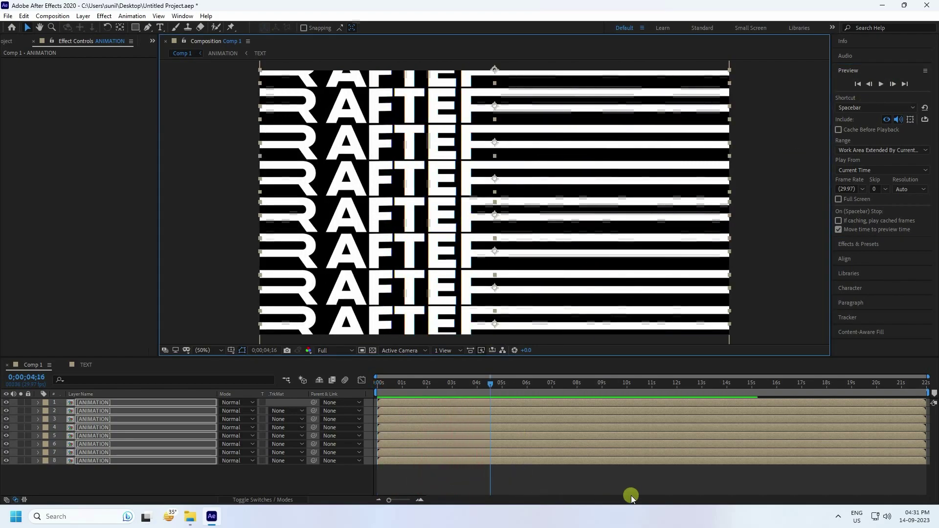
Shift all ANIMATION layers except the bottommost earlier in time by differing amounts so the rows play out of sync.
{"action": "left_click", "coordinate": [907, 453]}
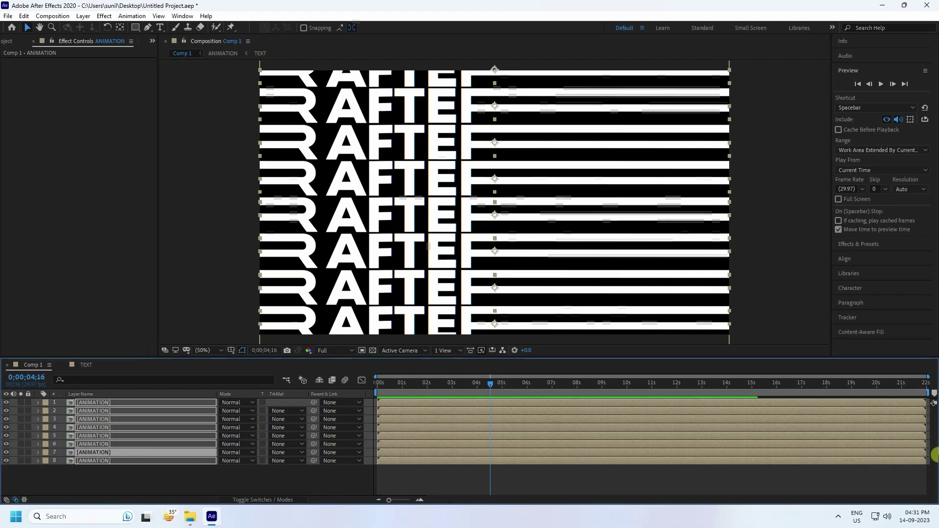
{"action": "left_click_drag", "start_coordinate": [918, 458], "coordinate": [812, 418]}
{"action": "left_click", "coordinate": [902, 477]}
{"action": "left_click", "coordinate": [916, 454]}
{"action": "left_click_drag", "start_coordinate": [858, 398], "coordinate": [773, 407]}
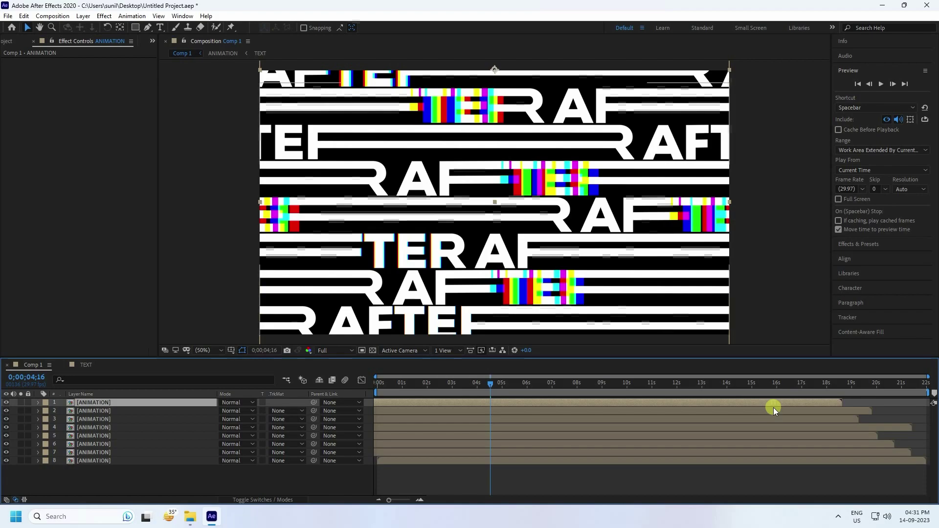
End the work area at about 18 seconds, before the shortest ANIMATION layer runs out, and preview the staggered rows.
{"action": "left_click_drag", "start_coordinate": [495, 380], "coordinate": [827, 396]}
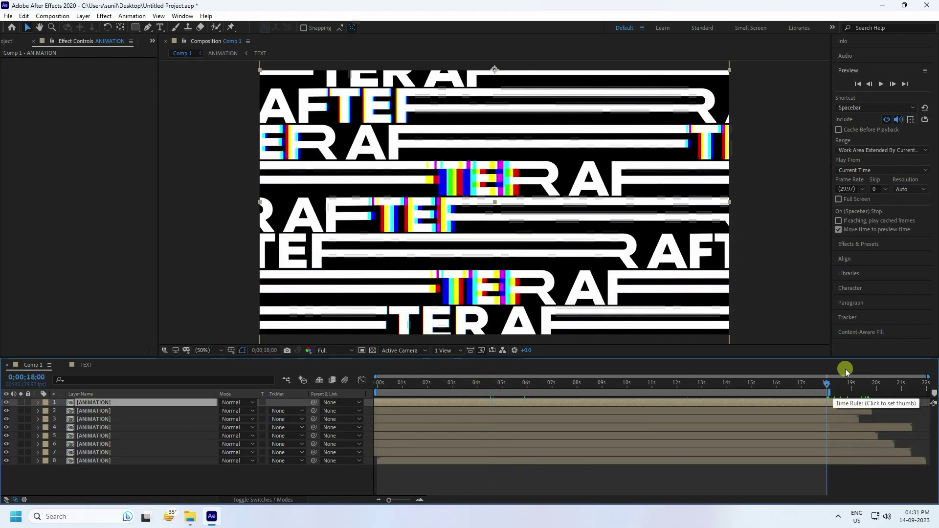
{"action": "left_click", "coordinate": [881, 85]}
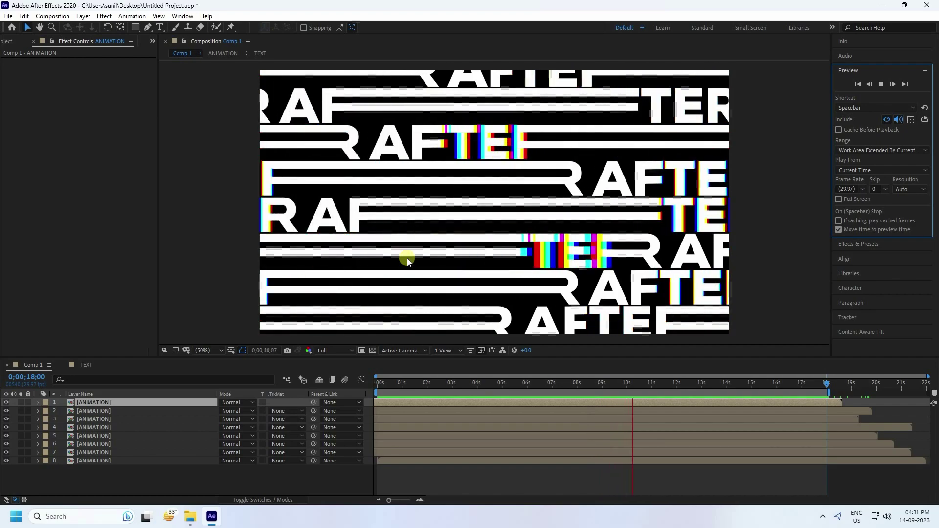
{"action": "left_click", "coordinate": [881, 85]}
Create an adjustment layer above the eight ANIMATION layers.
{"action": "right_click", "coordinate": [98, 474]}
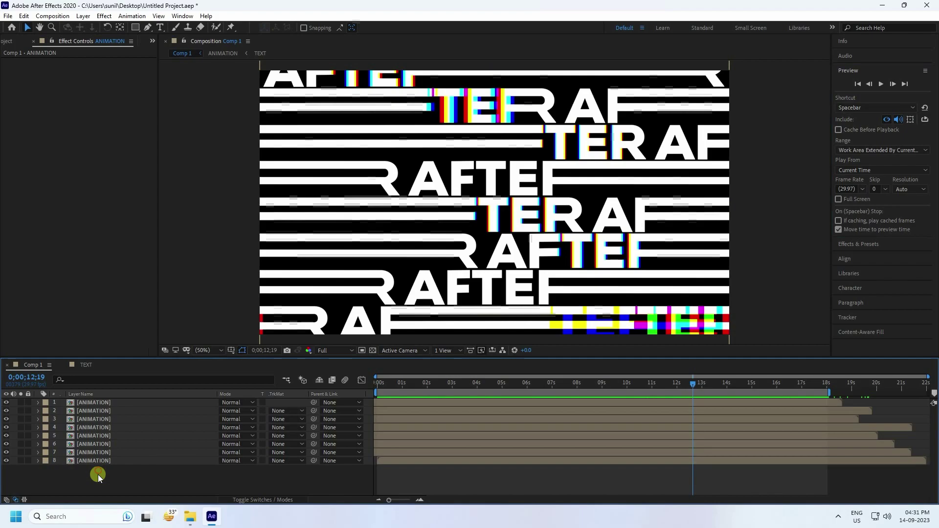
{"action": "left_click", "coordinate": [133, 363]}
{"action": "left_click", "coordinate": [249, 444]}
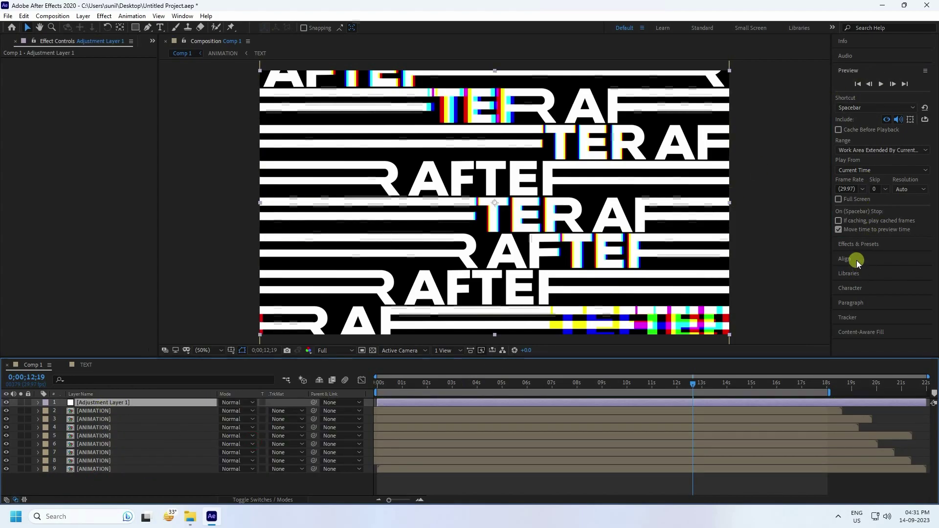
Apply the CC Force Motion Blur effect to the adjustment layer and return to the first frame.
{"action": "left_click", "coordinate": [861, 245]}
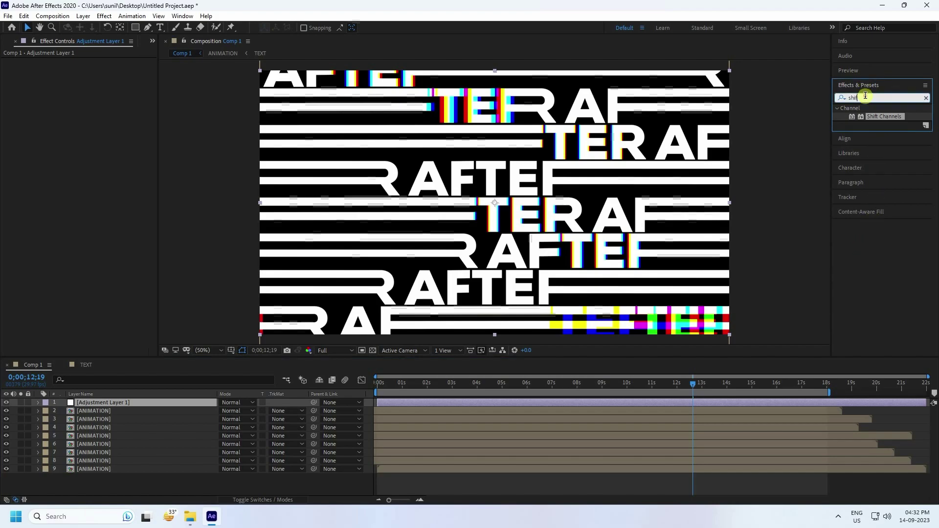
{"action": "type", "text": "cc f"}
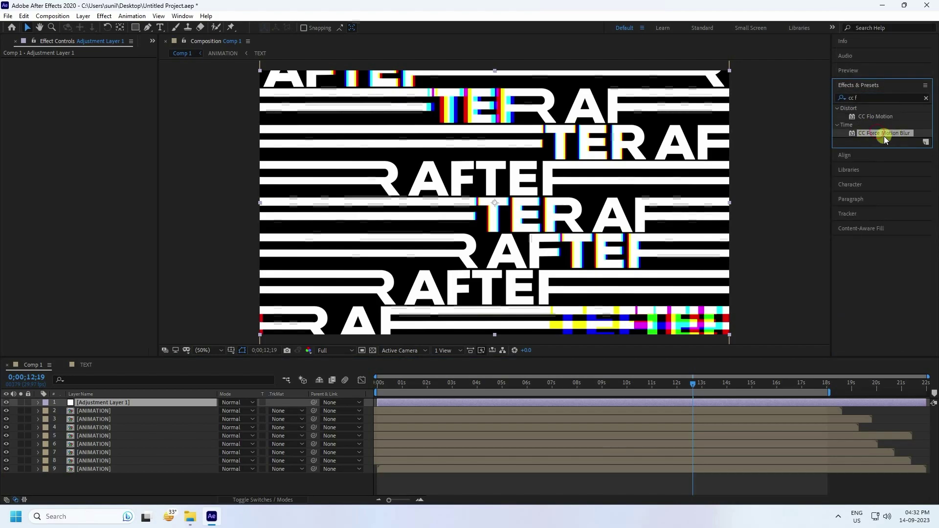
{"action": "left_click_drag", "start_coordinate": [894, 134], "coordinate": [110, 404]}
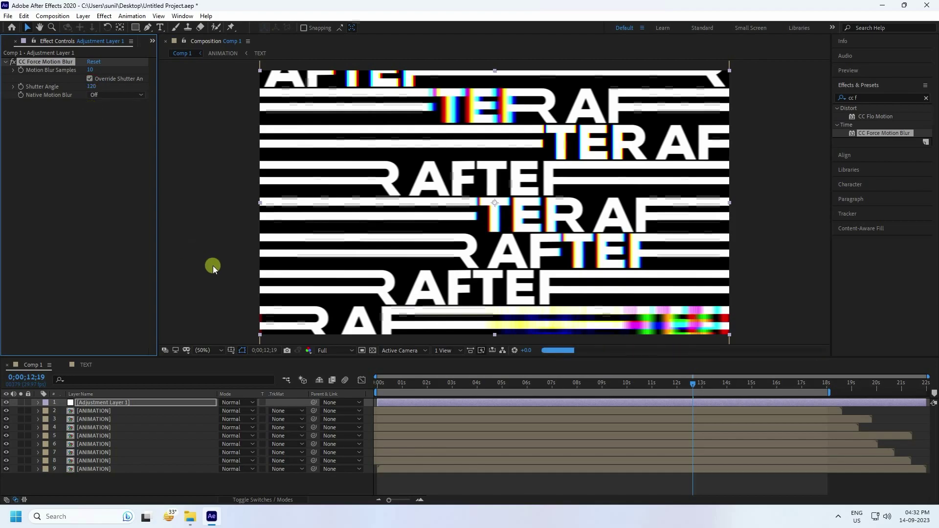
{"action": "left_click_drag", "start_coordinate": [405, 382], "coordinate": [371, 384]}
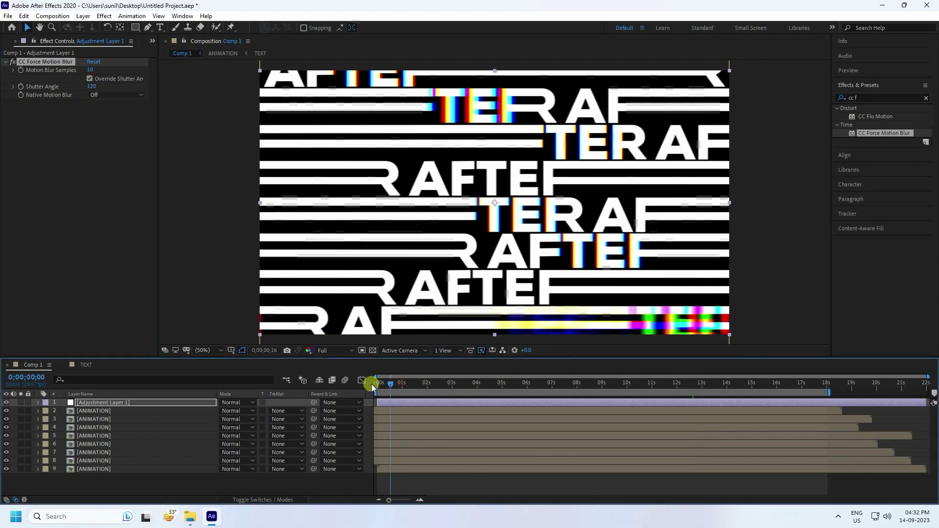